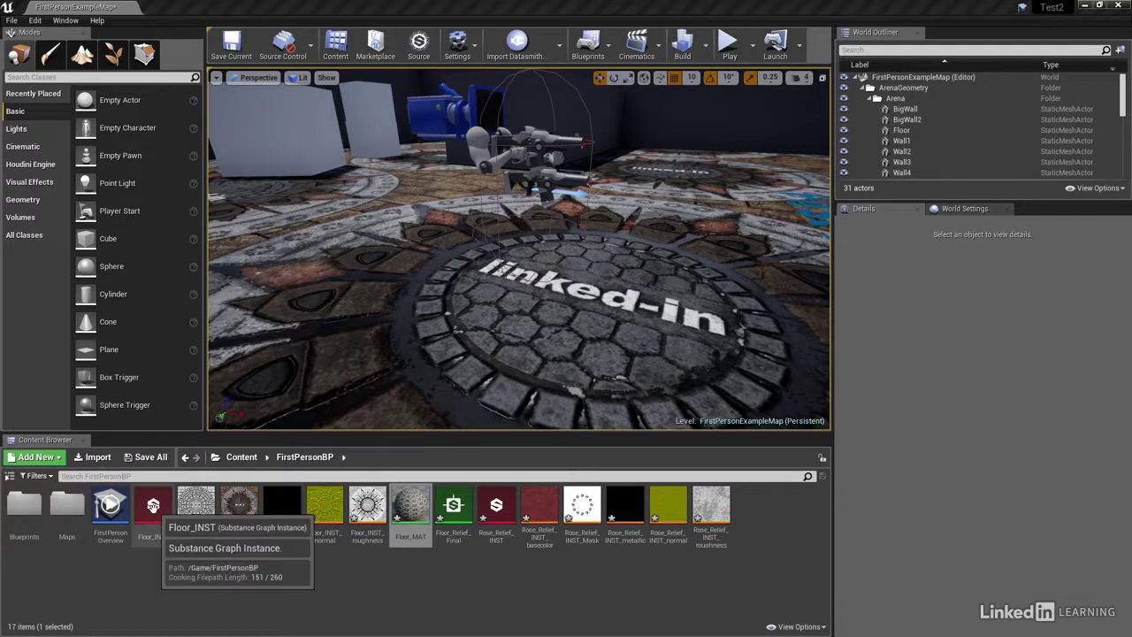
Open the Floor_INST substance graph instance and enable its Height output, narrowing the editor window to uncover the assets
{"action": "double_click", "coordinate": [153, 506]}
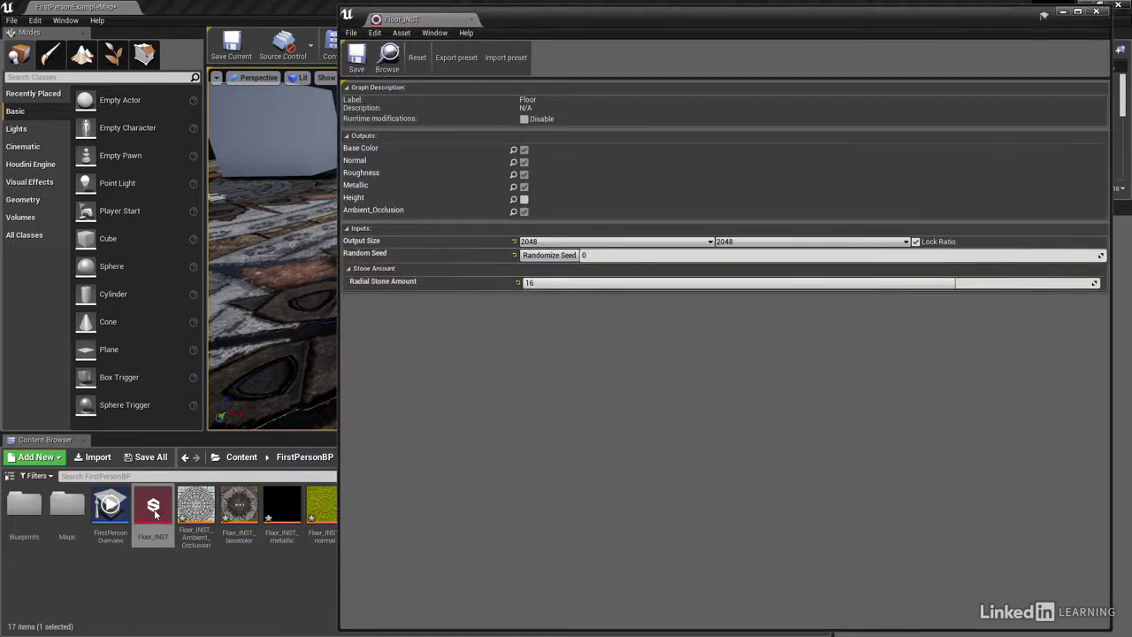
{"action": "left_click", "coordinate": [525, 200]}
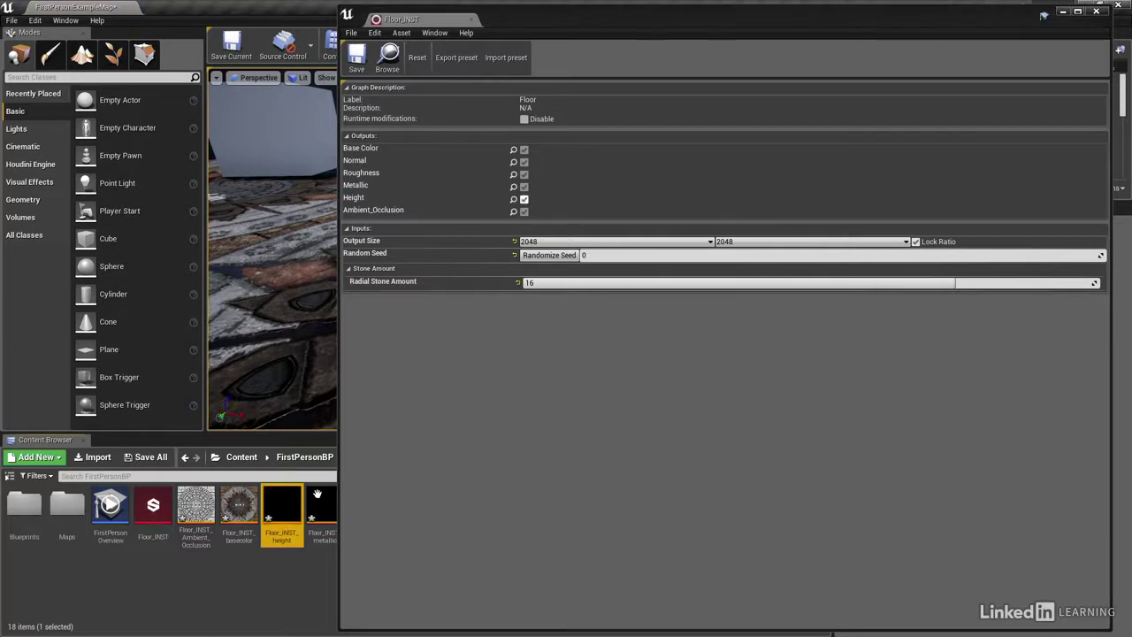
{"action": "mouse_move", "coordinate": [285, 510]}
{"action": "left_click_drag", "start_coordinate": [340, 557], "coordinate": [475, 555]}
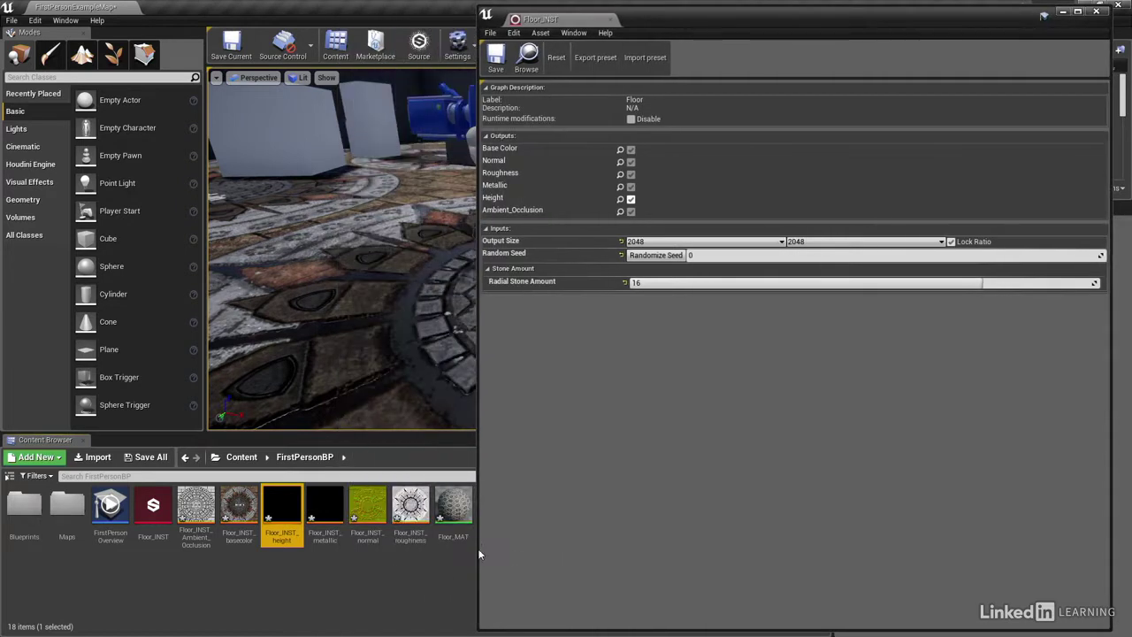
Open the Floor_MAT material and move its main node farther from the texture nodes to make room in the graph
{"action": "double_click", "coordinate": [454, 509]}
{"action": "mouse_move", "coordinate": [654, 18]}
{"action": "left_mouse_down"}
{"action": "mouse_move", "coordinate": [644, 78]}
{"action": "mouse_move", "coordinate": [659, 21]}
{"action": "left_mouse_up"}
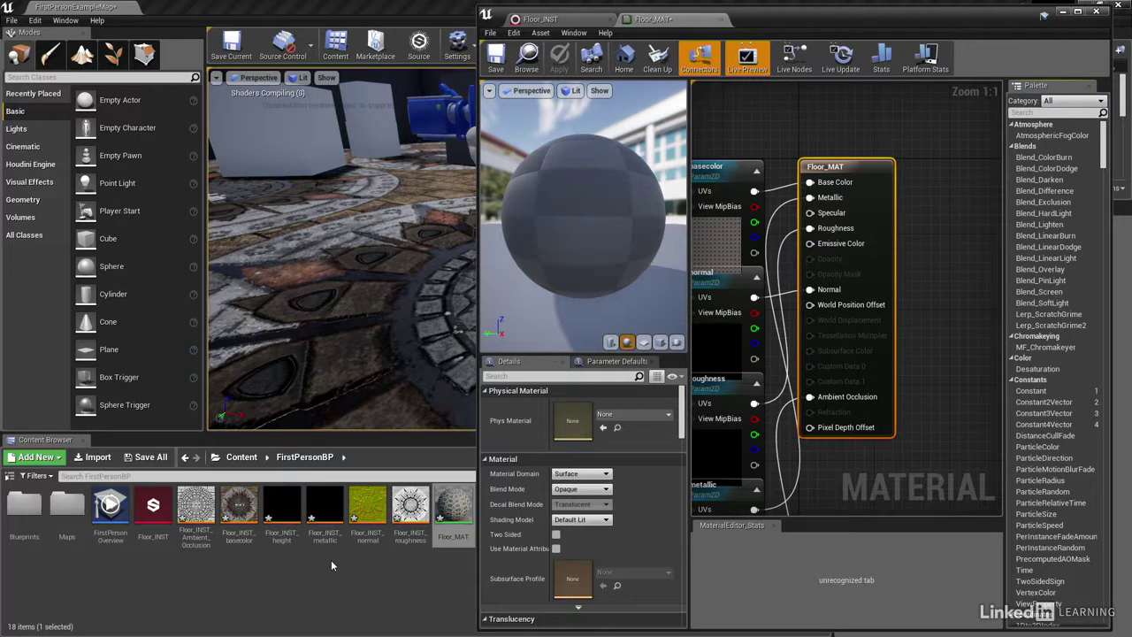
{"action": "right_click_drag", "start_coordinate": [833, 478], "coordinate": [851, 443]}
{"action": "scroll", "coordinate": [851, 443], "scroll_direction": "down", "scroll_amount": 5}
{"action": "left_click_drag", "start_coordinate": [878, 308], "coordinate": [974, 359]}
{"action": "right_click_drag", "start_coordinate": [898, 403], "coordinate": [813, 341]}
{"action": "scroll", "coordinate": [848, 315], "scroll_direction": "up", "scroll_amount": 3}
{"action": "scroll", "coordinate": [864, 342], "scroll_direction": "up", "scroll_amount": 1}
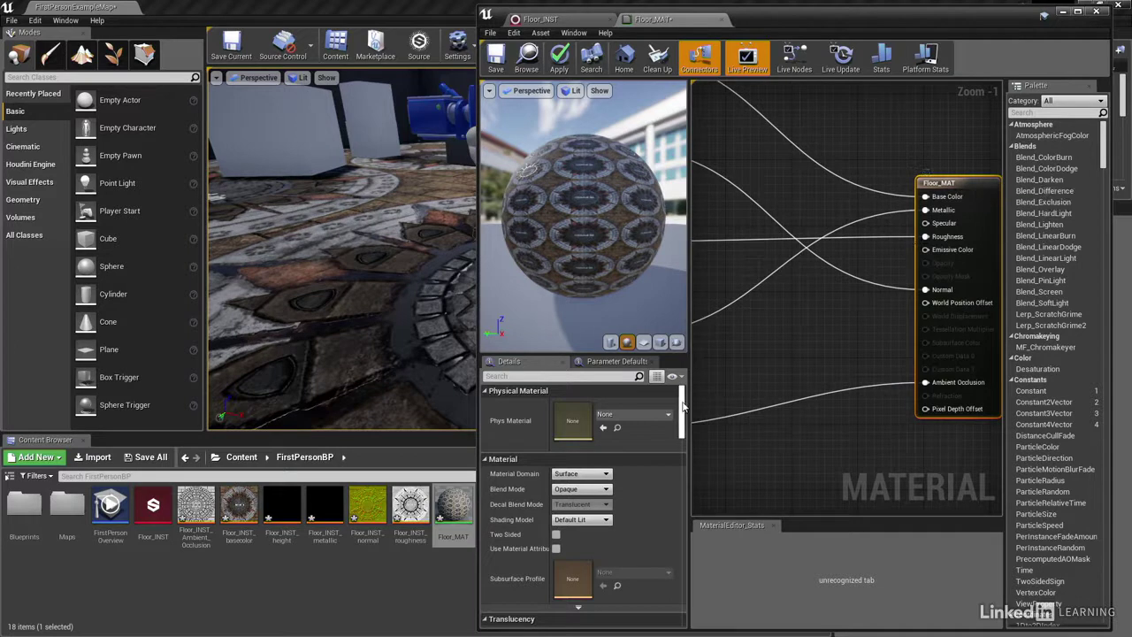
Set the material's D3D11 tessellation mode to Flat Tessellation and enable Crack Free Displacement
{"action": "left_click_drag", "start_coordinate": [683, 405], "coordinate": [687, 540]}
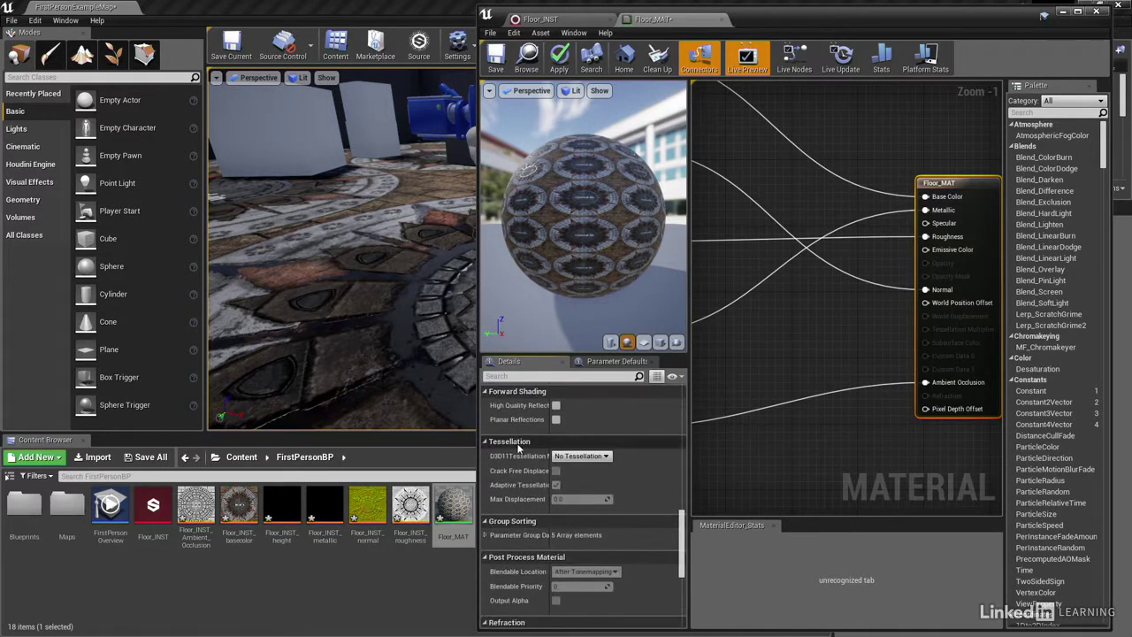
{"action": "left_click", "coordinate": [606, 456]}
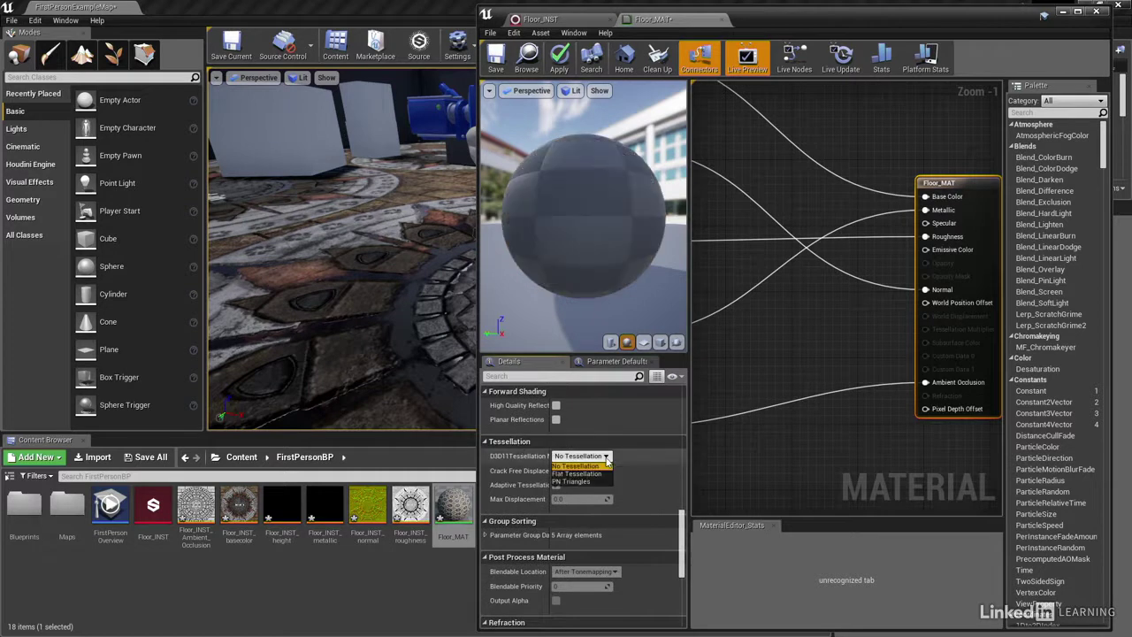
{"action": "left_click", "coordinate": [595, 473]}
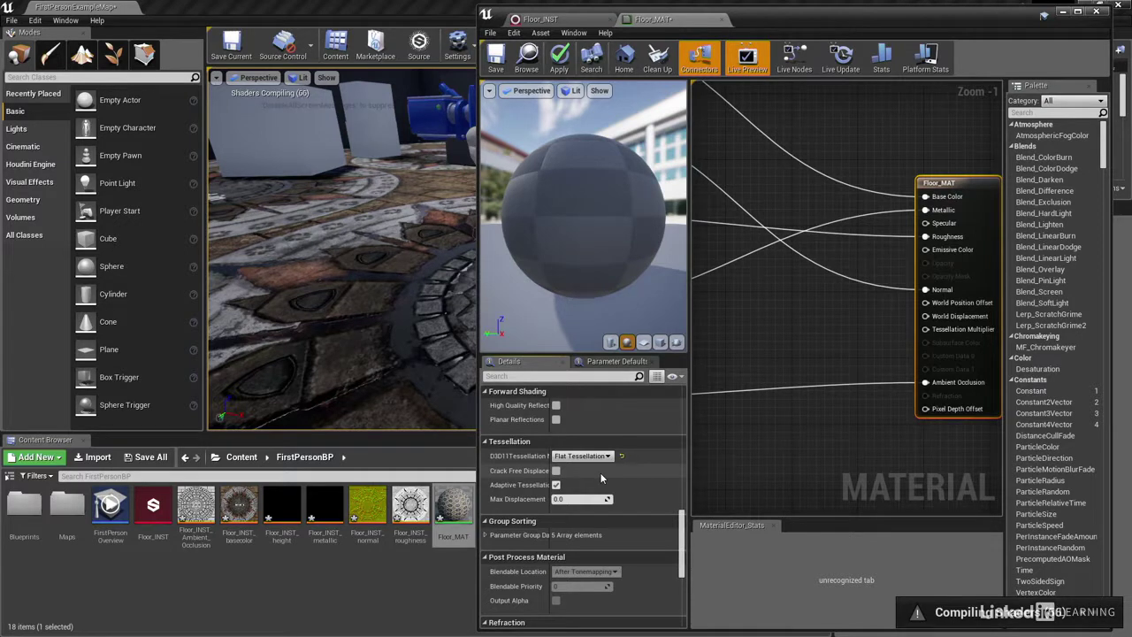
{"action": "left_click", "coordinate": [556, 471]}
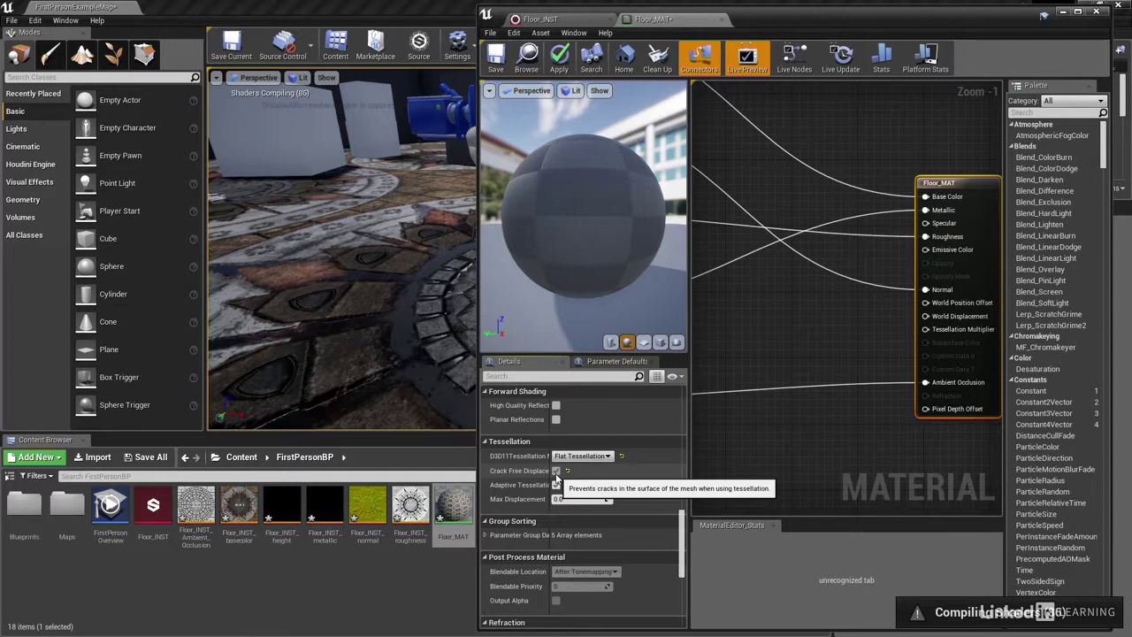
Add two Constant nodes and two Multiply nodes in the free graph area beside the main Floor_MAT node
{"action": "left_click", "coordinate": [747, 345]}
{"action": "left_click", "coordinate": [841, 414]}
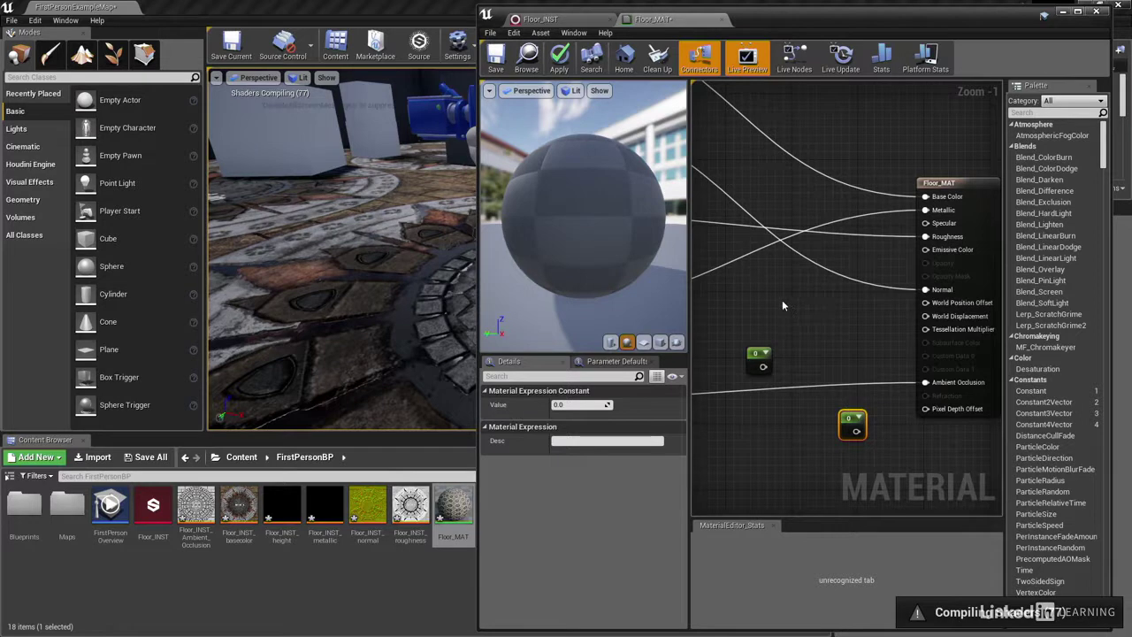
{"action": "left_click", "coordinate": [747, 297]}
{"action": "left_click", "coordinate": [834, 313]}
{"action": "left_click_drag", "start_coordinate": [770, 309], "coordinate": [748, 303]}
{"action": "left_click_drag", "start_coordinate": [856, 325], "coordinate": [838, 330]}
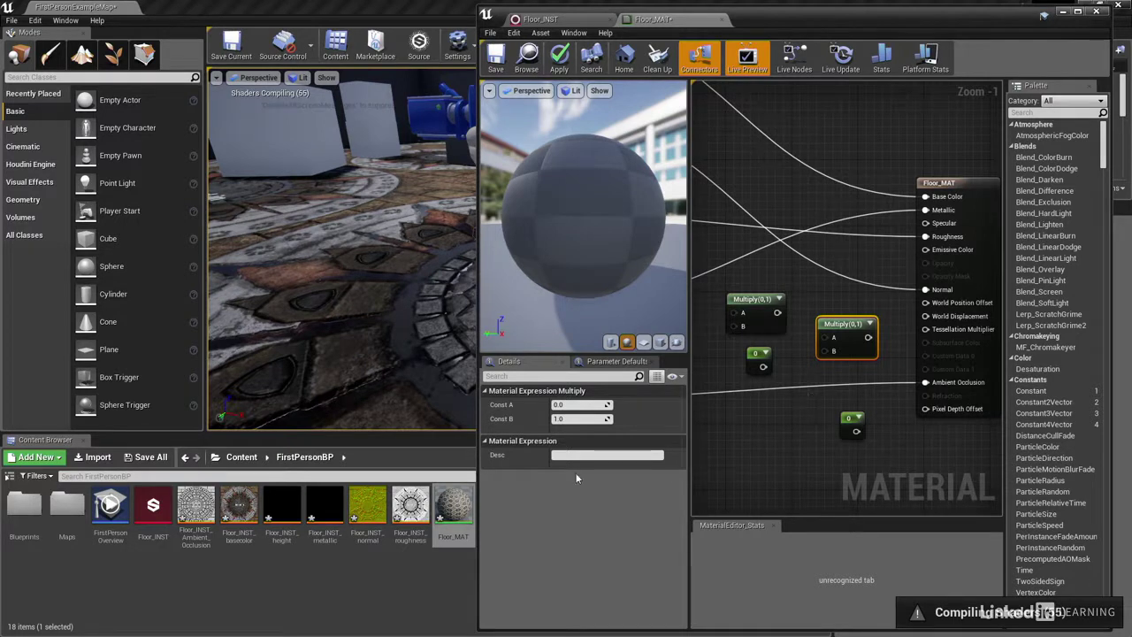
Add the Floor_INST_height texture to the graph and connect its output to input A of the first Multiply node
{"action": "left_click_drag", "start_coordinate": [281, 509], "coordinate": [732, 421]}
{"action": "right_click_drag", "start_coordinate": [740, 403], "coordinate": [853, 398]}
{"action": "left_click_drag", "start_coordinate": [854, 398], "coordinate": [847, 309]}
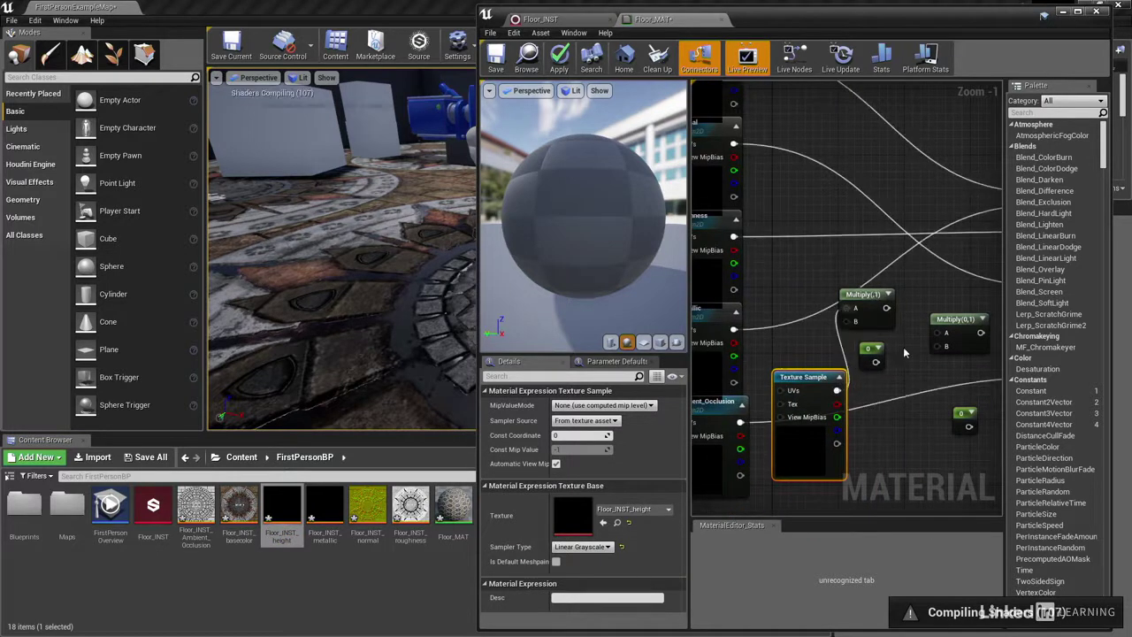
Connect a Constant to input B of the first Multiply node and set the Constant's value to 4
{"action": "right_click_drag", "start_coordinate": [903, 352], "coordinate": [828, 342]}
{"action": "scroll", "coordinate": [829, 343], "scroll_direction": "up", "scroll_amount": 1}
{"action": "left_click_drag", "start_coordinate": [797, 359], "coordinate": [836, 283]}
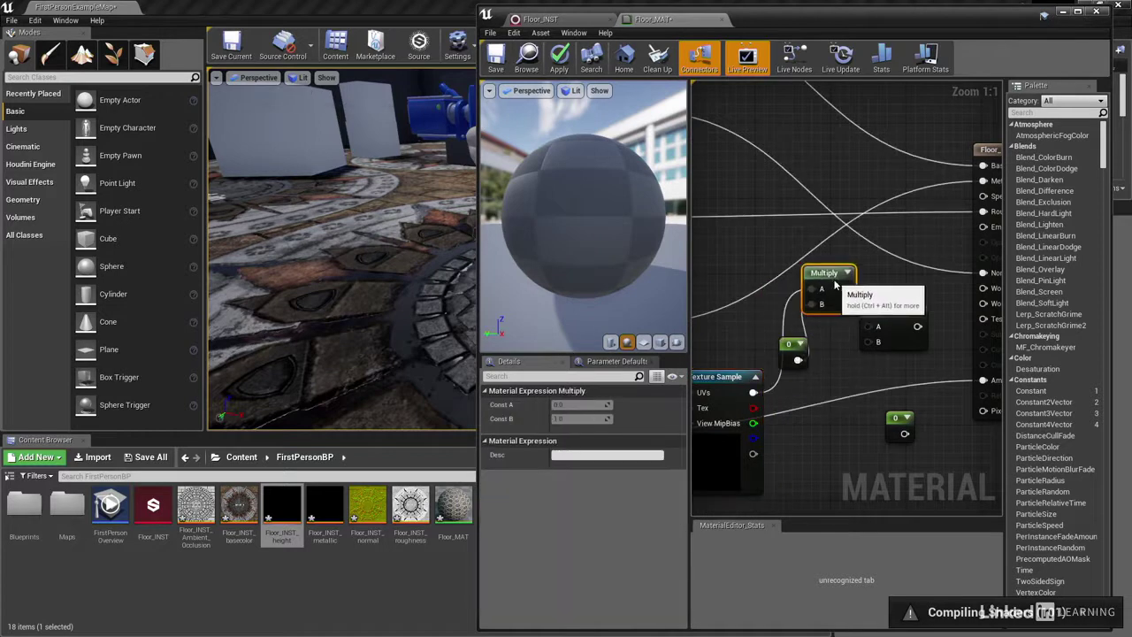
{"action": "left_click_drag", "start_coordinate": [793, 345], "coordinate": [732, 331]}
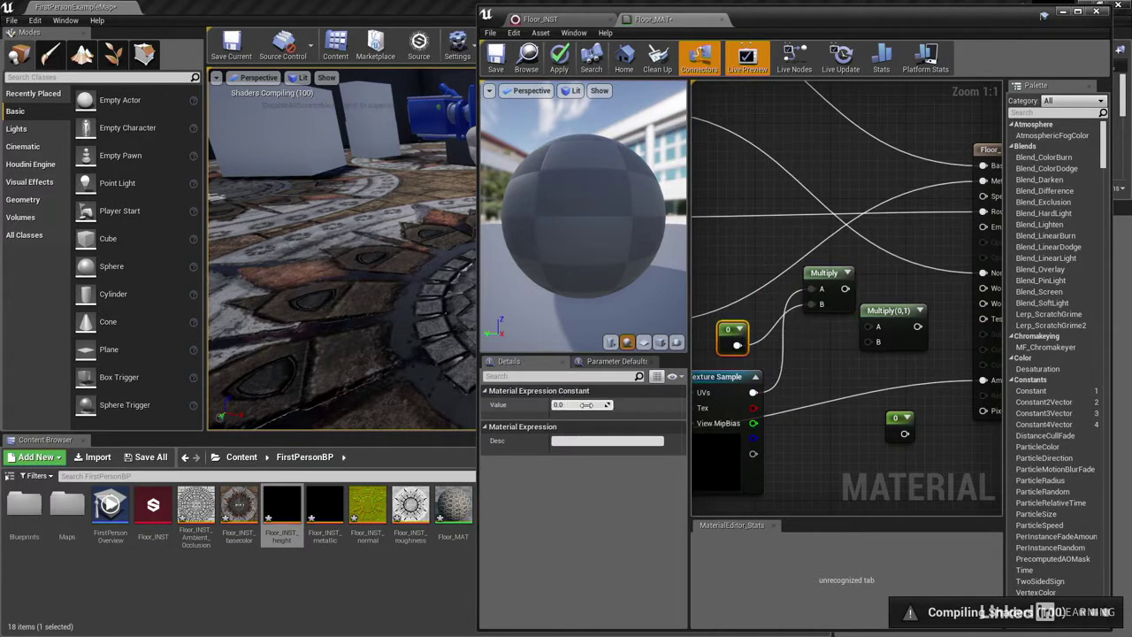
{"action": "left_click", "coordinate": [594, 404]}
{"action": "type", "text": "4"}
{"action": "key", "text": "Return"}
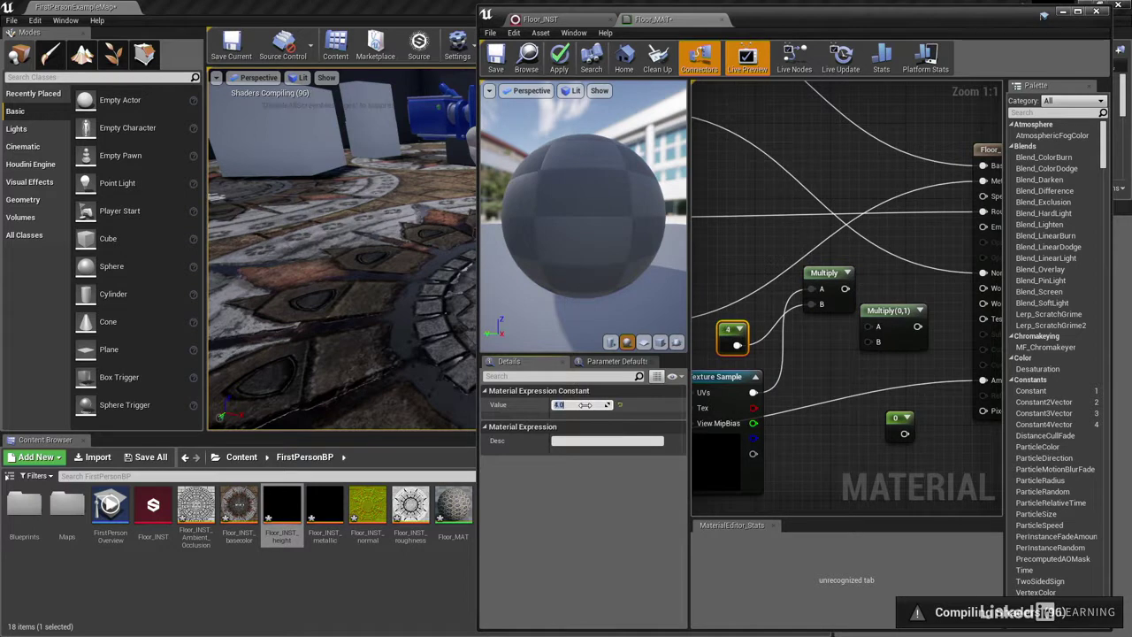
Connect the first Multiply node's output to input B of the second Multiply node and reposition the second node
{"action": "left_click", "coordinate": [844, 310]}
{"action": "left_click_drag", "start_coordinate": [844, 288], "coordinate": [887, 317]}
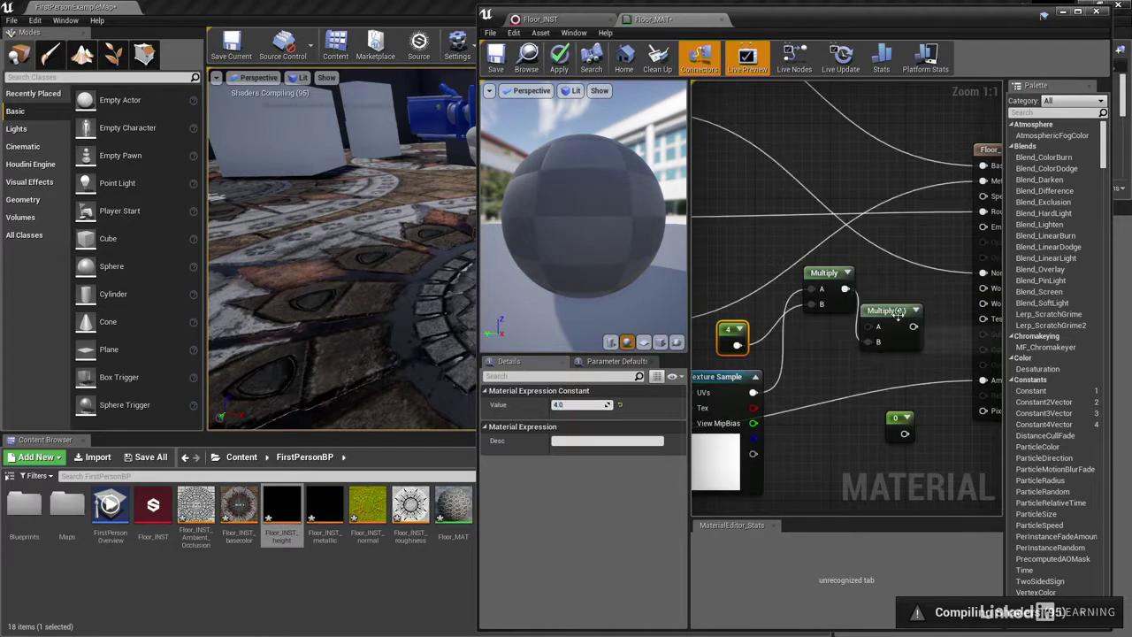
{"action": "left_click", "coordinate": [902, 302]}
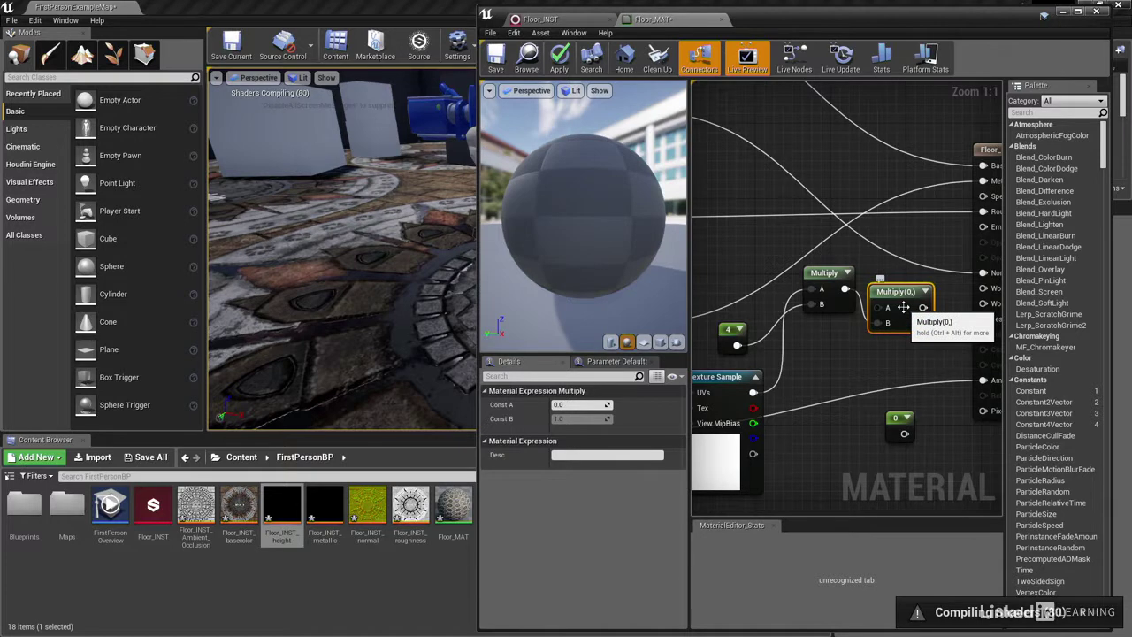
Add a VertexNormalWS node and connect it to input A of the second Multiply node, moving the first Multiply clear of it
{"action": "right_click", "coordinate": [725, 227]}
{"action": "type", "text": "vertex normal"}
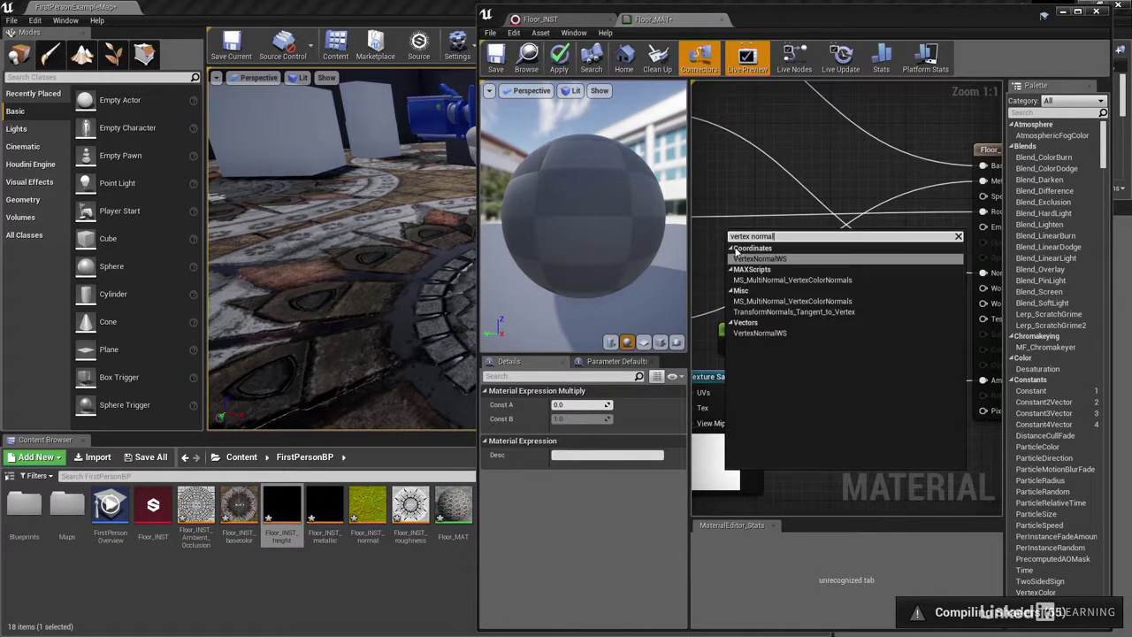
{"action": "left_click", "coordinate": [759, 258]}
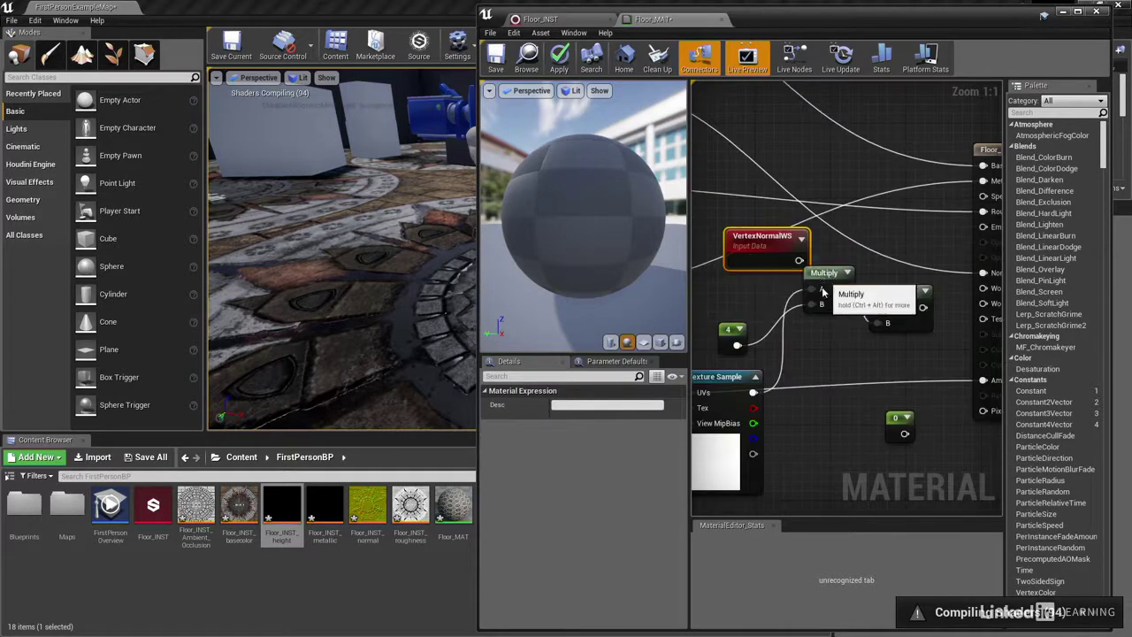
{"action": "left_click_drag", "start_coordinate": [823, 274], "coordinate": [796, 311]}
{"action": "left_click_drag", "start_coordinate": [799, 260], "coordinate": [877, 308]}
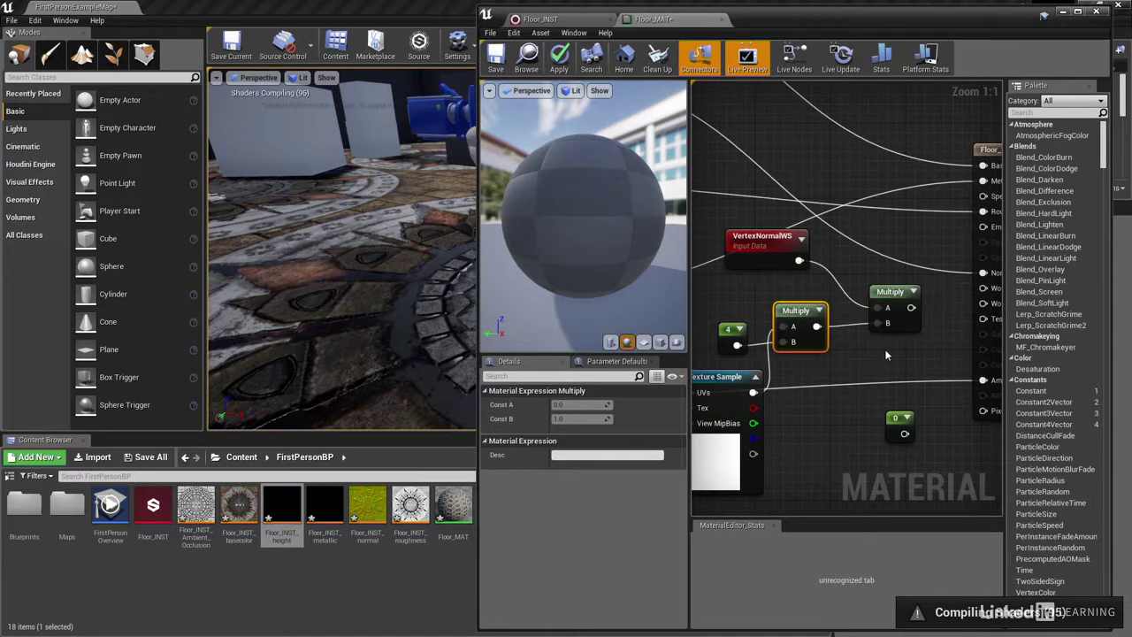
Connect the second Multiply node's output to the World Displacement input of Floor_MAT
{"action": "scroll", "coordinate": [887, 354], "scroll_direction": "down", "scroll_amount": 1}
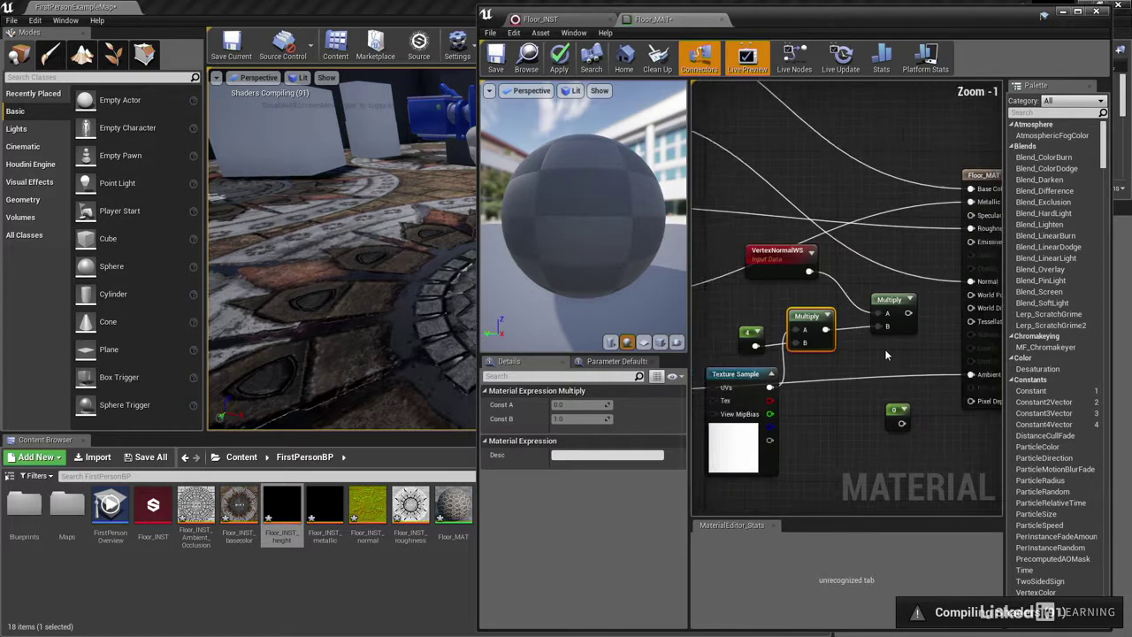
{"action": "right_click_drag", "start_coordinate": [887, 355], "coordinate": [812, 337]}
{"action": "left_click_drag", "start_coordinate": [826, 300], "coordinate": [890, 297]}
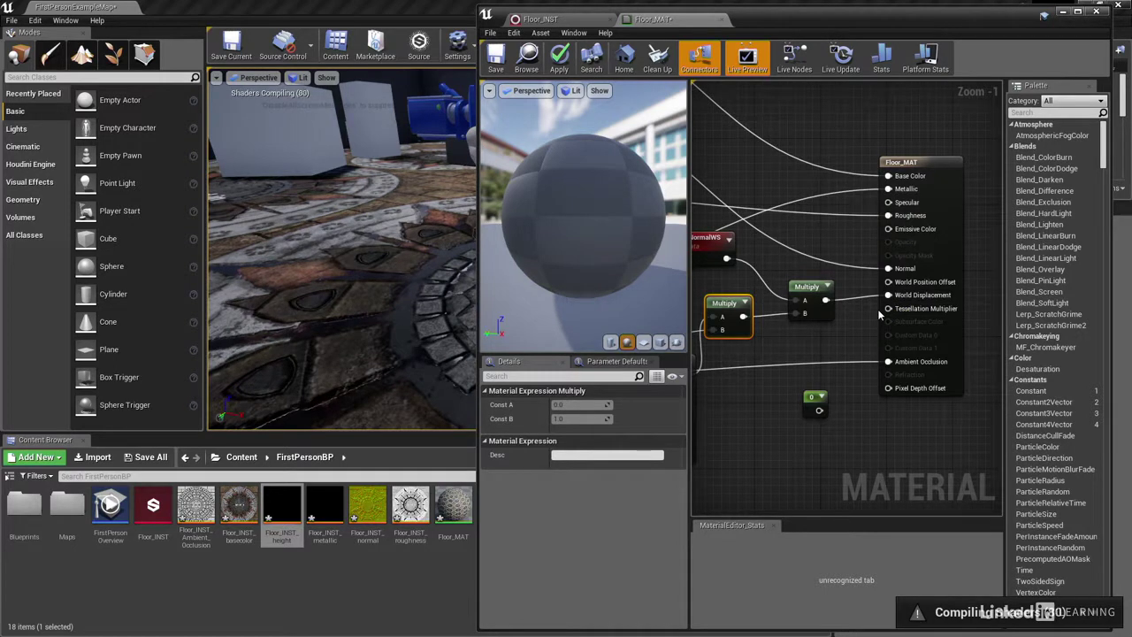
Connect the remaining Constant to the Tessellation Multiplier input and set its value to 42
{"action": "left_click_drag", "start_coordinate": [818, 409], "coordinate": [889, 309]}
{"action": "left_click", "coordinate": [811, 400]}
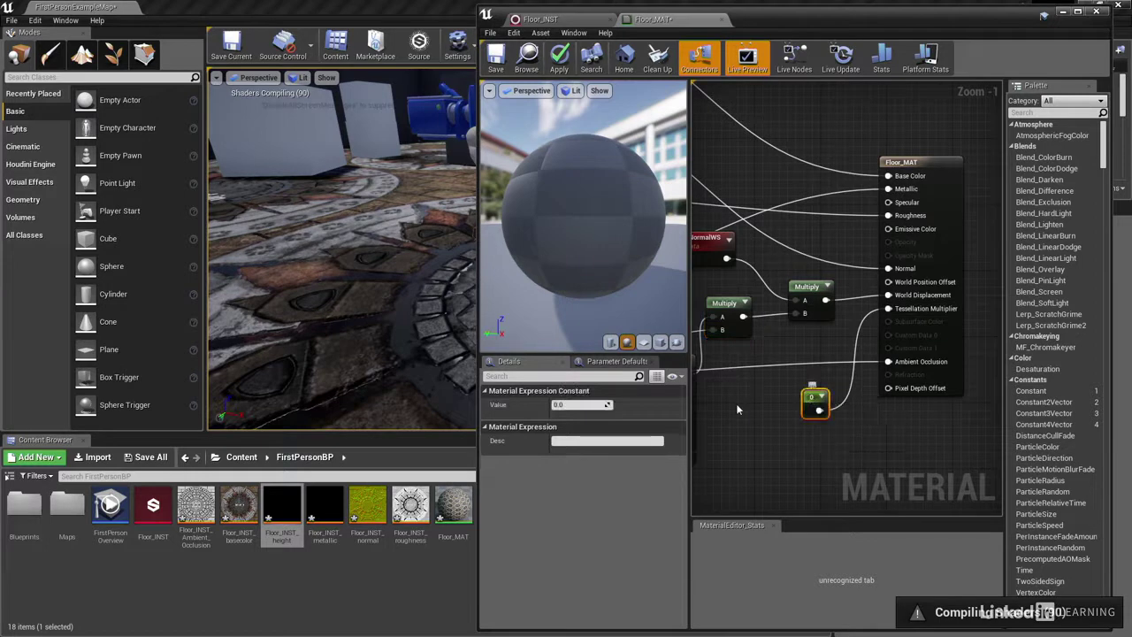
{"action": "left_click", "coordinate": [566, 404]}
{"action": "type", "text": "42"}
{"action": "key", "text": "Return"}
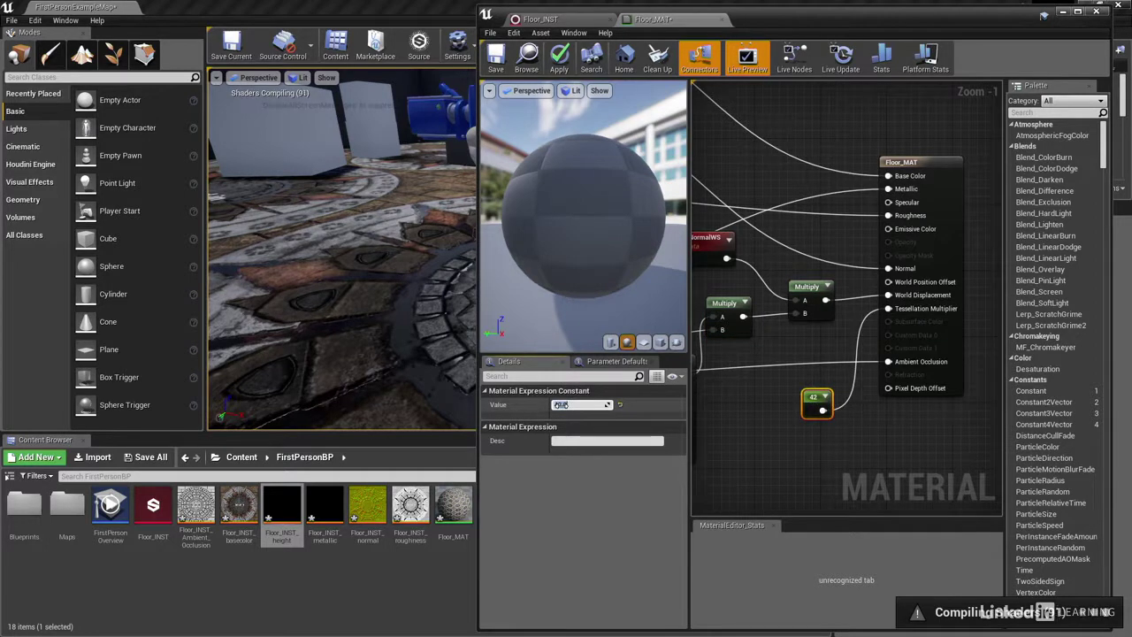
Connect the TexCoord node to the UVs input of the height Texture Sample
{"action": "scroll", "coordinate": [761, 276], "scroll_direction": "down", "scroll_amount": 3}
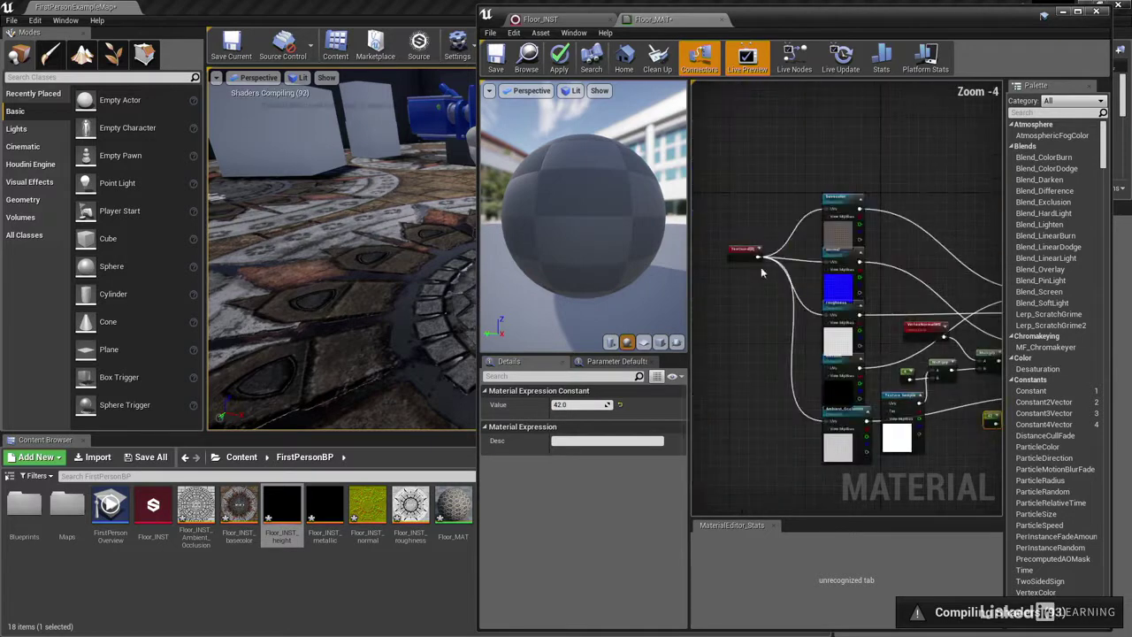
{"action": "left_click_drag", "start_coordinate": [758, 256], "coordinate": [821, 370]}
{"action": "left_click_drag", "start_coordinate": [887, 408], "coordinate": [887, 405]}
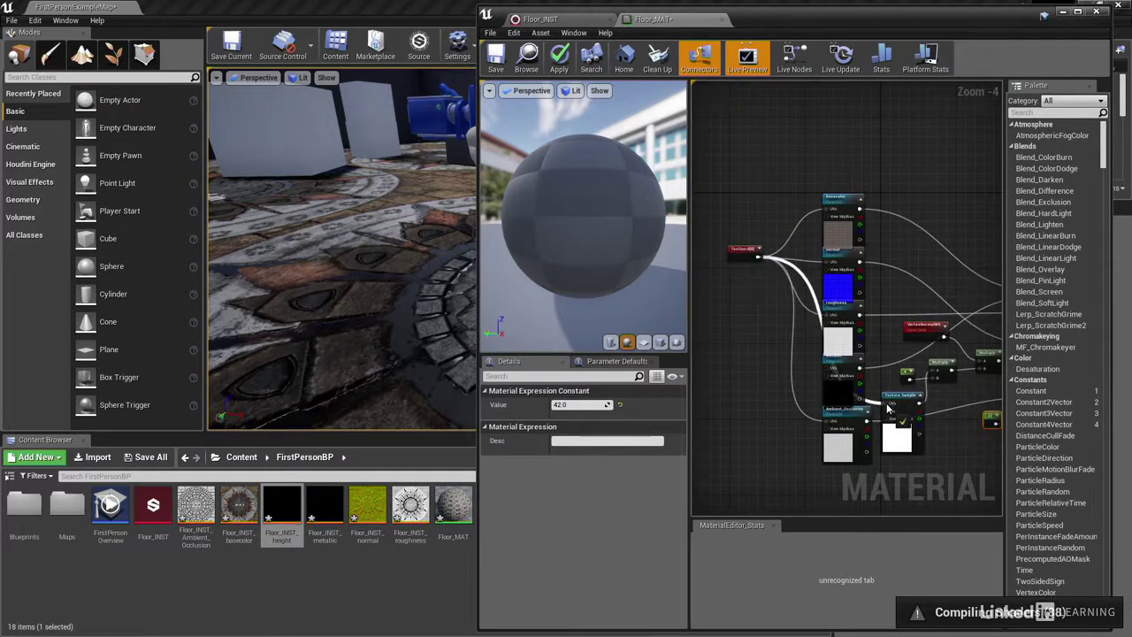
{"action": "right_click_drag", "start_coordinate": [939, 437], "coordinate": [820, 379]}
{"action": "scroll", "coordinate": [821, 379], "scroll_direction": "up", "scroll_amount": 3}
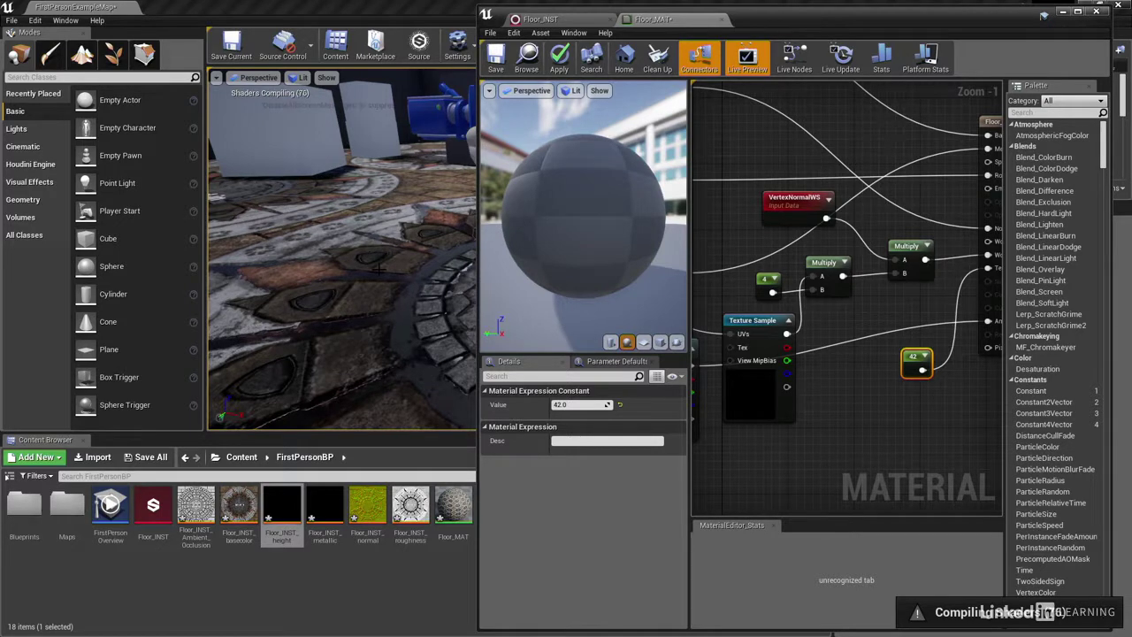
Set the TexCoord node's UTiling to 5 and VTiling to 3, and save and close the material
{"action": "right_click_drag", "start_coordinate": [714, 224], "coordinate": [1000, 357]}
{"action": "left_click", "coordinate": [774, 215]}
{"action": "left_click", "coordinate": [580, 418]}
{"action": "type", "text": "5"}
{"action": "key", "text": "Tab"}
{"action": "type", "text": "3"}
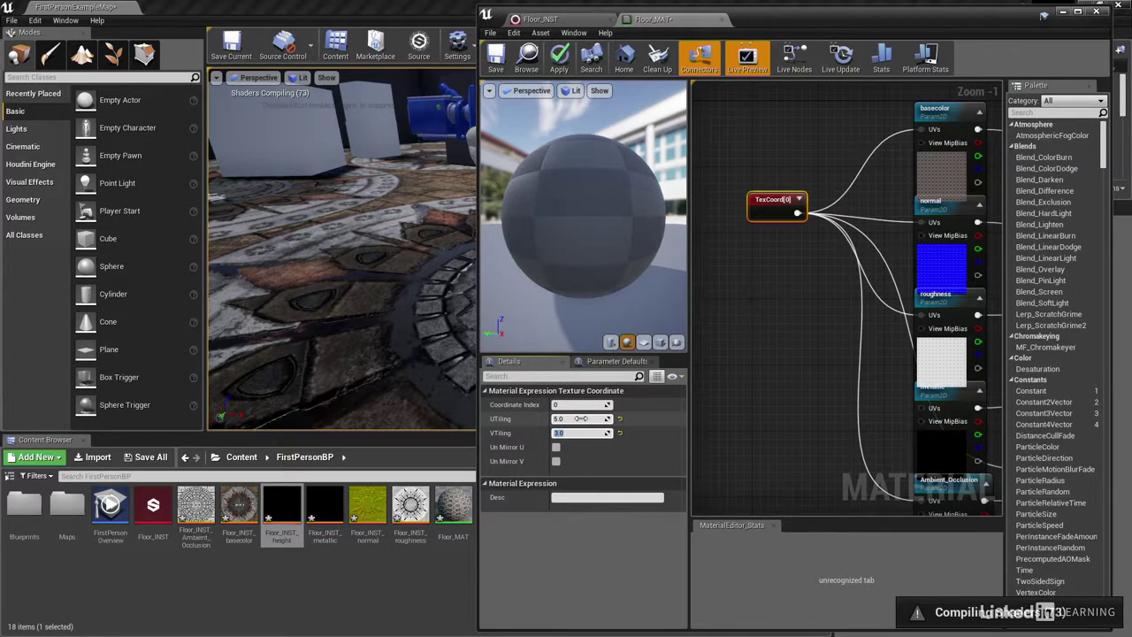
{"action": "left_click", "coordinate": [497, 64]}
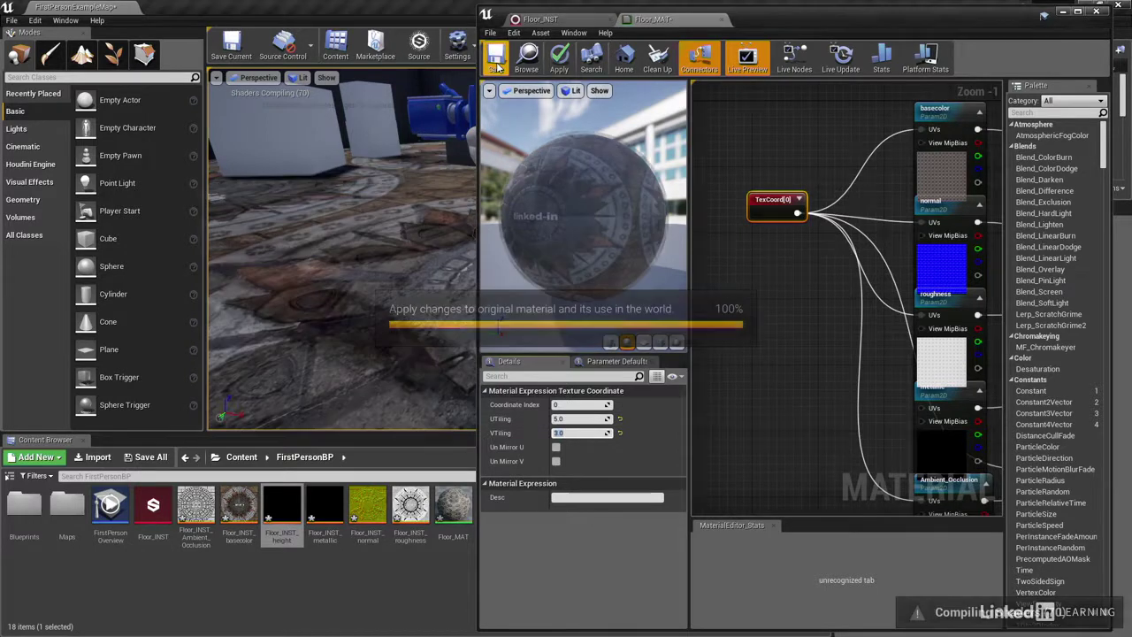
{"action": "left_click", "coordinate": [1097, 12]}
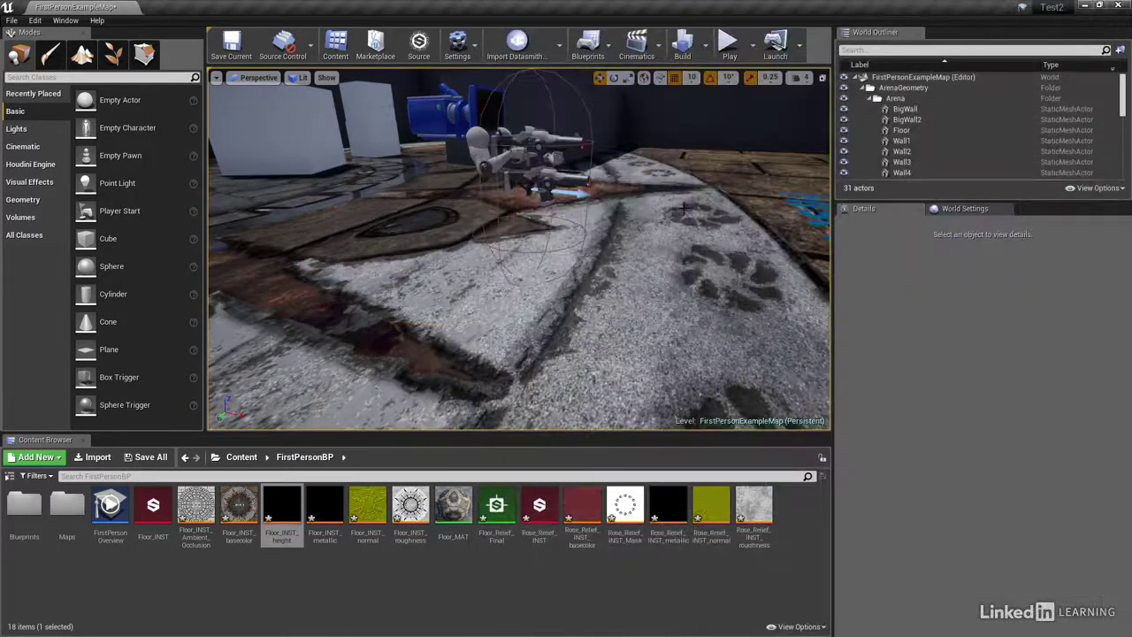
Place a Sphere above the floor near the blue lettering, scaled uniformly to 3.25 and raised to Z 290
{"action": "left_click_drag", "start_coordinate": [749, 202], "coordinate": [761, 203]}
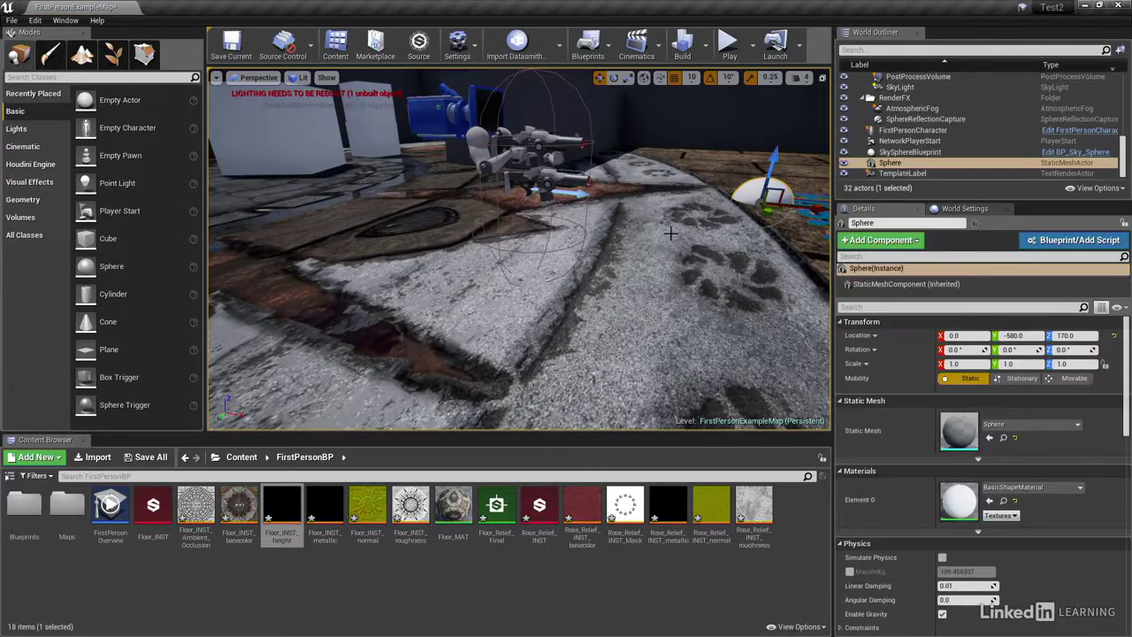
{"action": "key", "text": "f"}
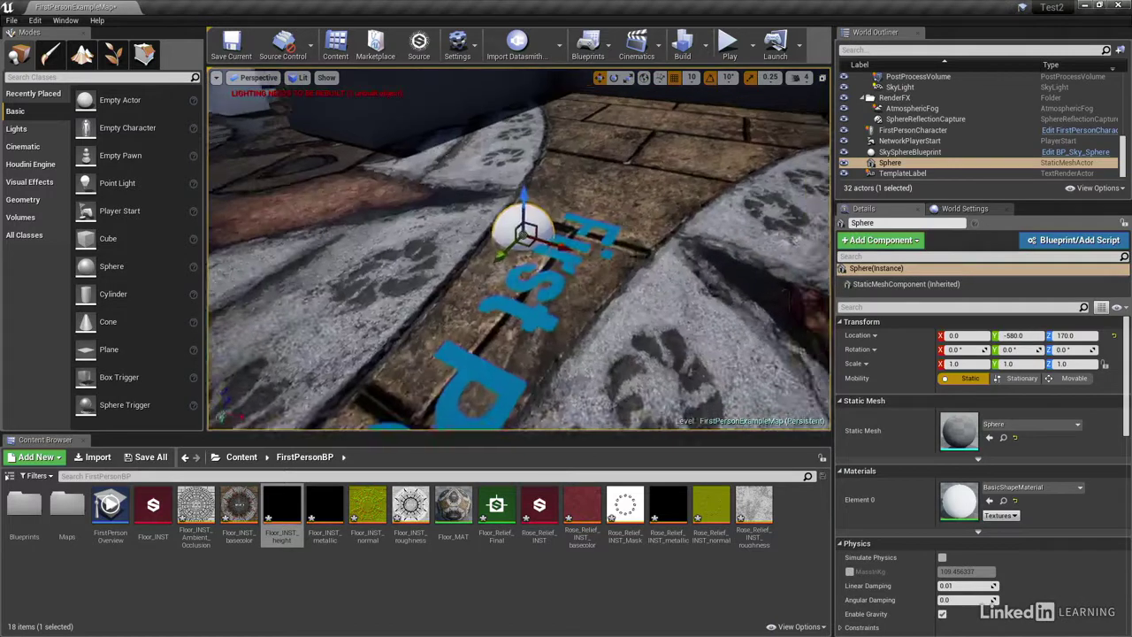
{"action": "key", "text": "r"}
{"action": "left_click_drag", "start_coordinate": [523, 234], "coordinate": [531, 131]}
{"action": "key", "text": "w"}
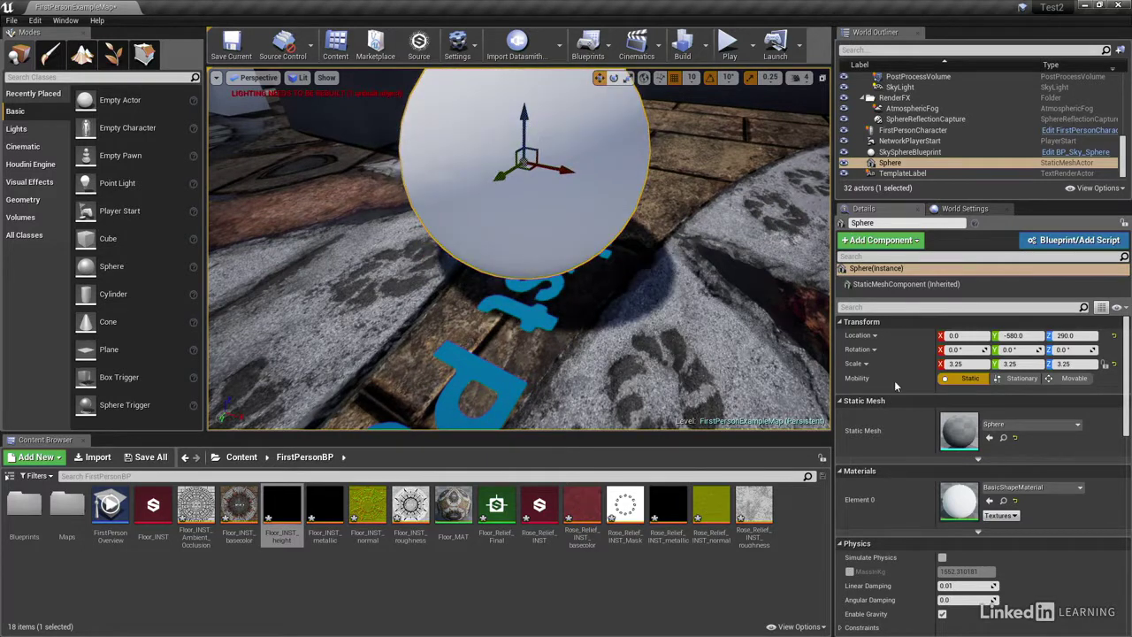
Assign the Floor_MAT material to the sphere's Element 0 slot
{"action": "left_click", "coordinate": [1080, 488]}
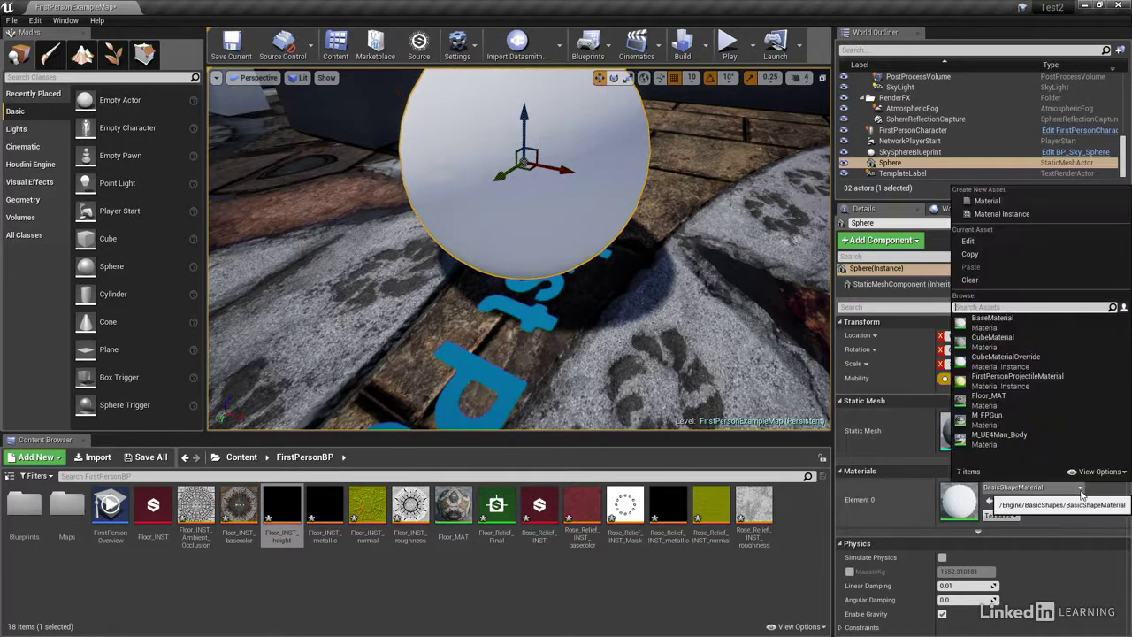
{"action": "left_click", "coordinate": [988, 398]}
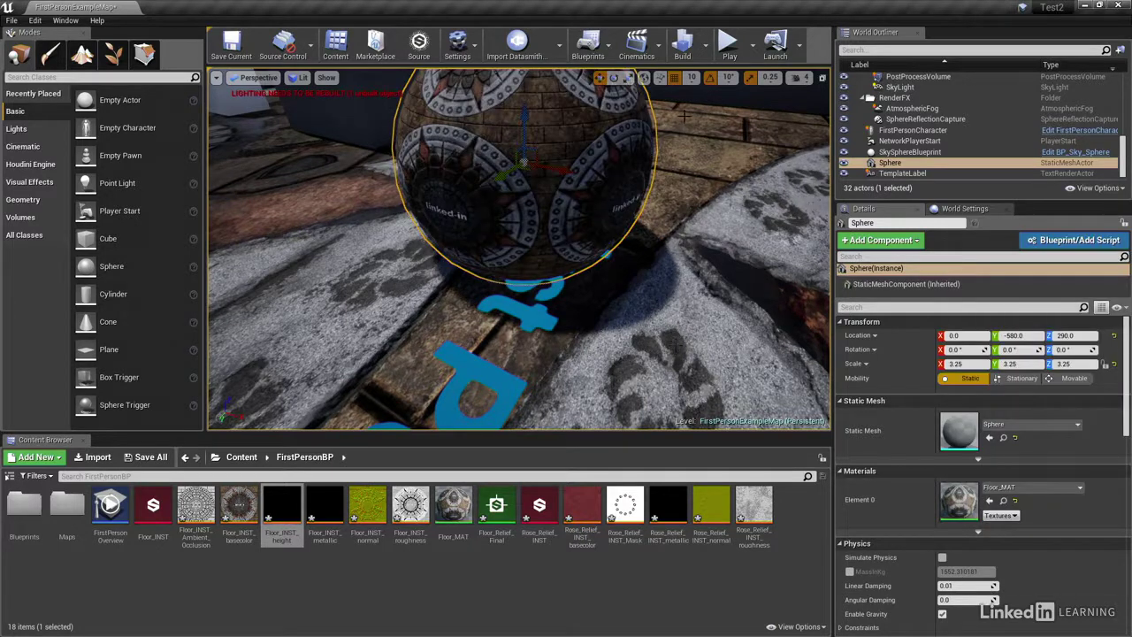
Set the lighting quality to Production and build the level's lighting only
{"action": "left_click", "coordinate": [700, 44]}
{"action": "mouse_move", "coordinate": [779, 92]}
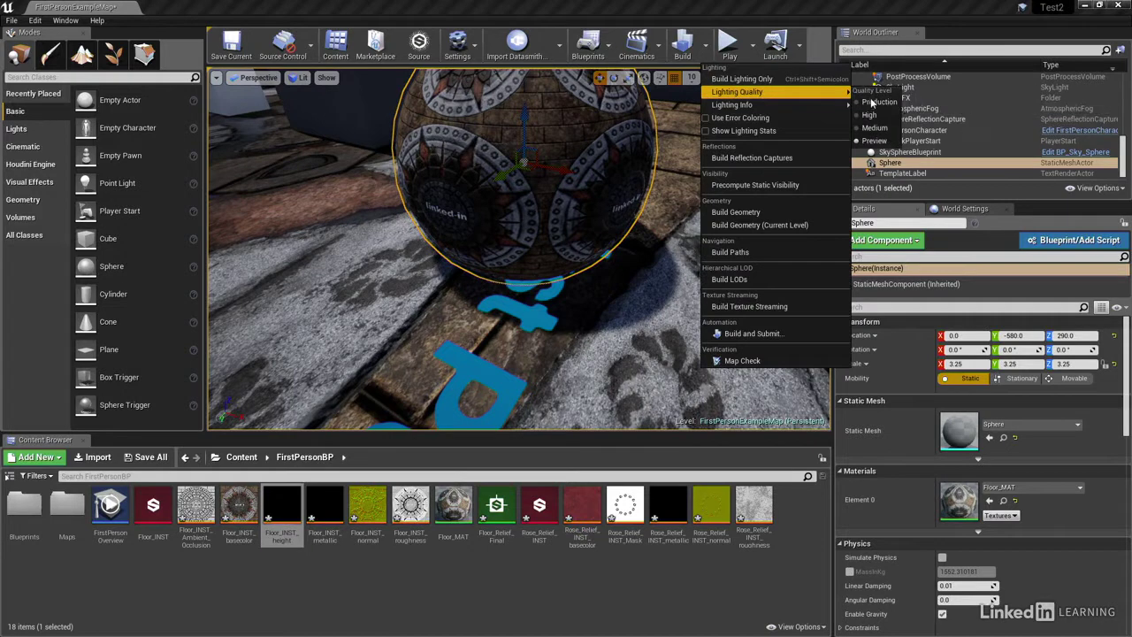
{"action": "left_click", "coordinate": [871, 102]}
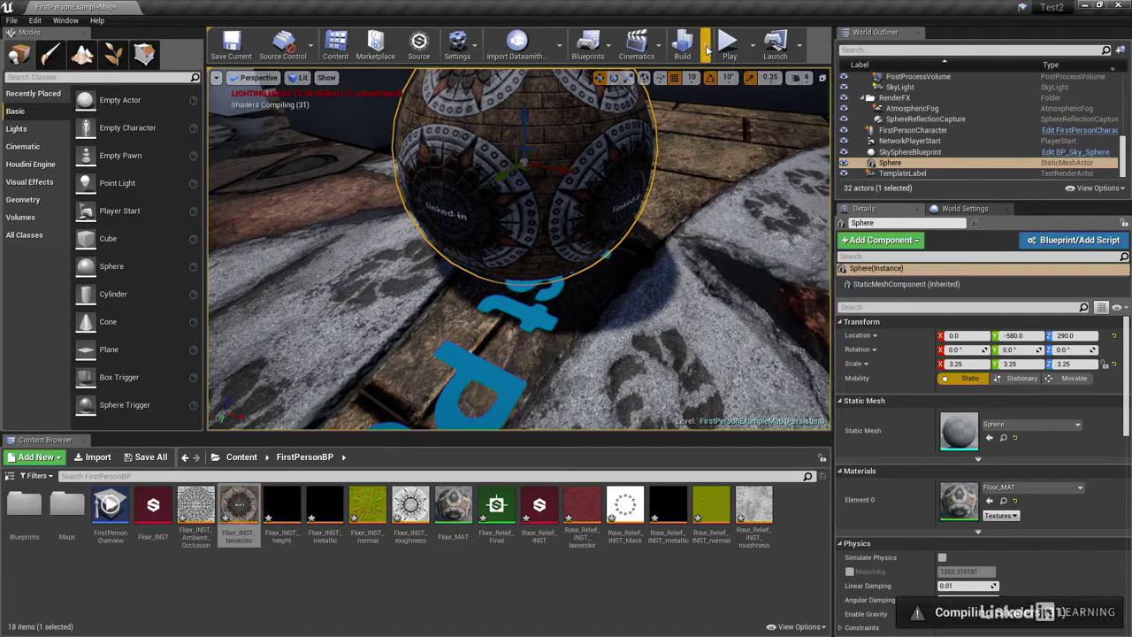
{"action": "left_click", "coordinate": [707, 50]}
{"action": "left_click", "coordinate": [722, 77]}
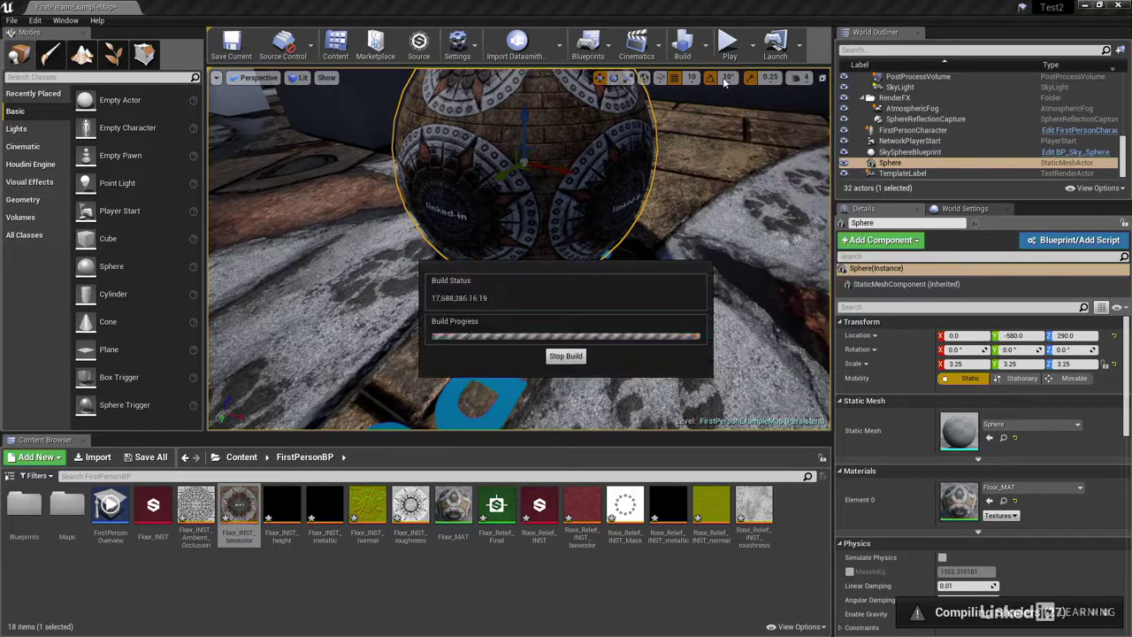
Play the level in a new editor window, walk around the sphere to examine its displaced surface up close, and end the preview
{"action": "left_click", "coordinate": [754, 55]}
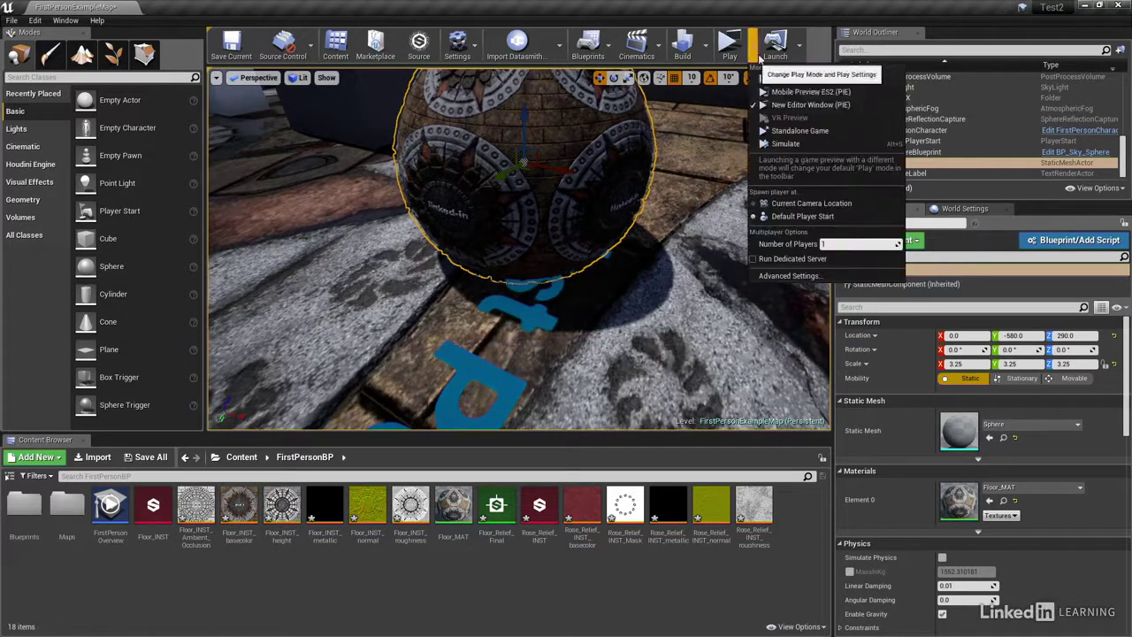
{"action": "left_click", "coordinate": [779, 104]}
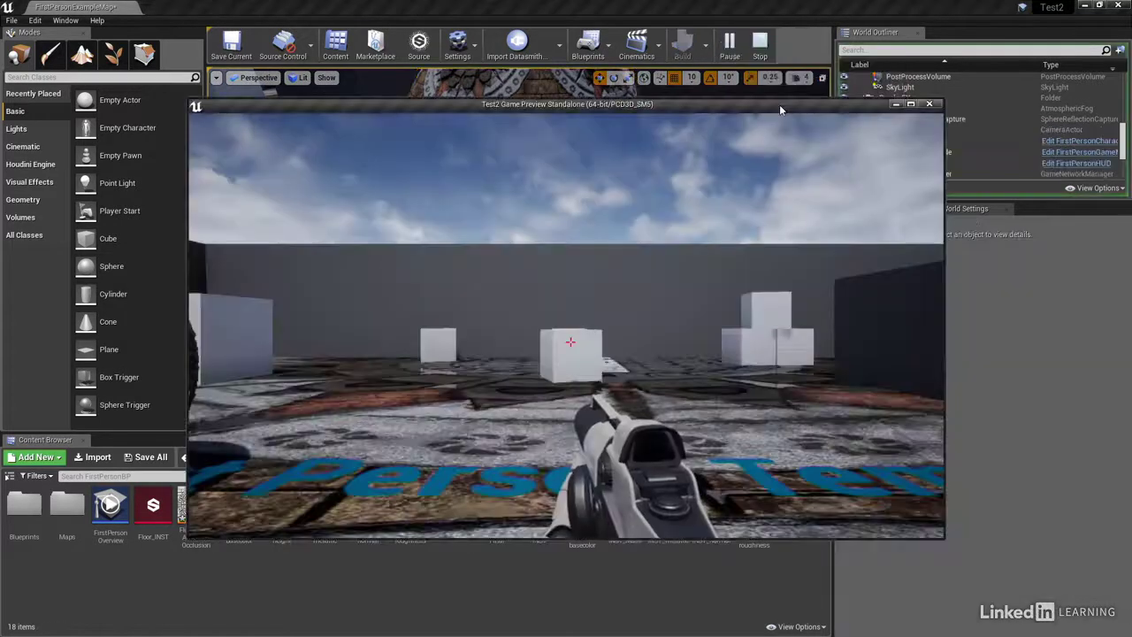
{"action": "key", "text": "w"}
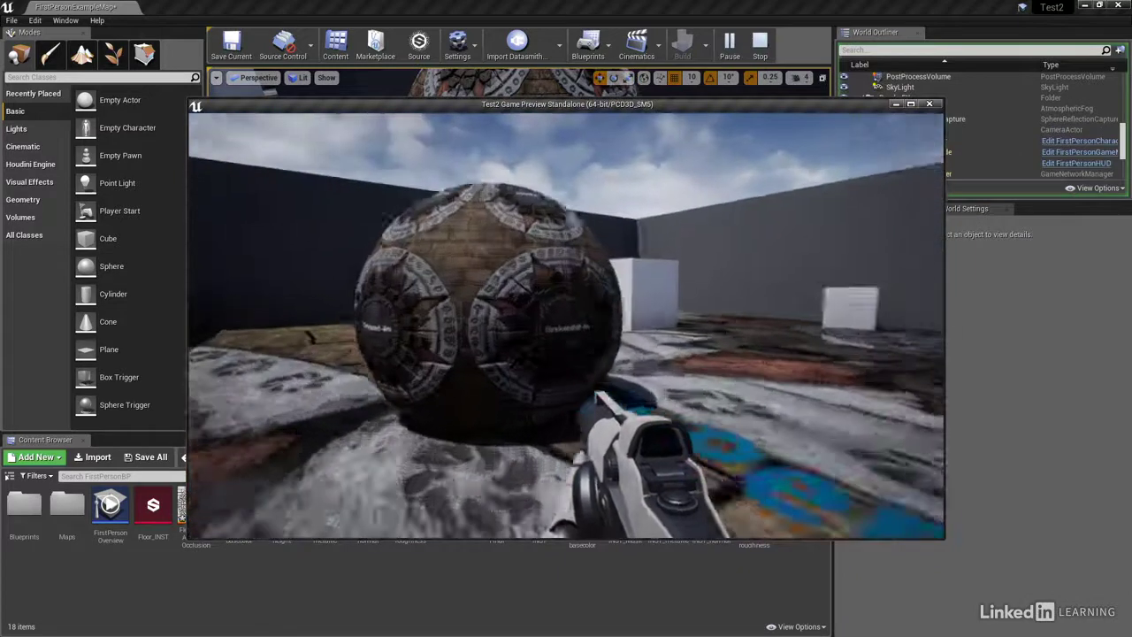
{"action": "key", "text": "w"}
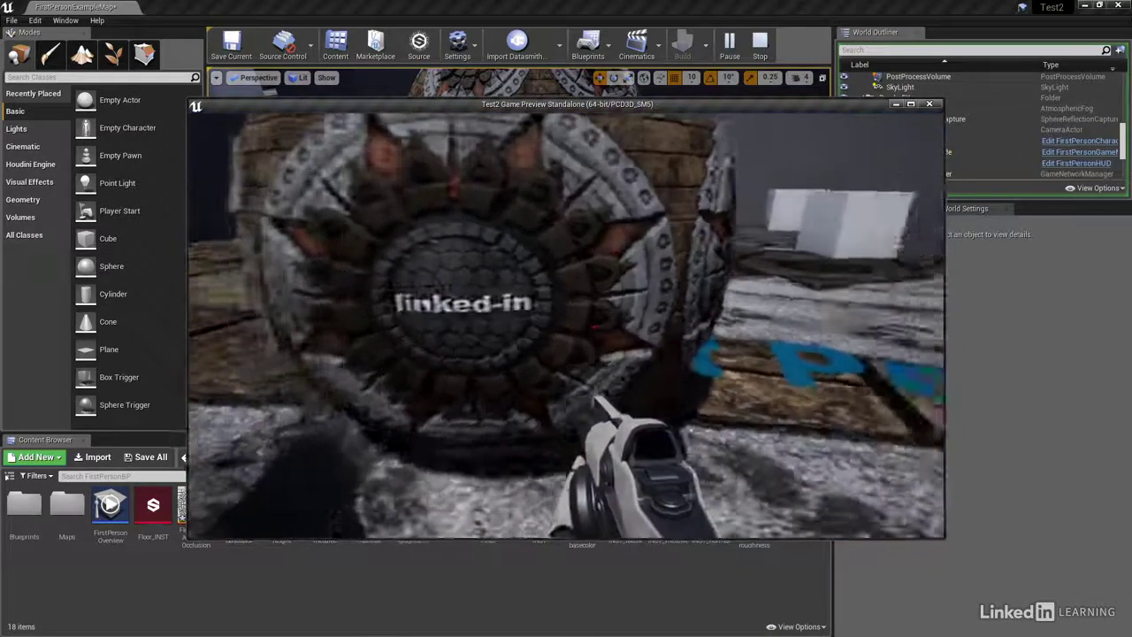
{"action": "key", "text": "a"}
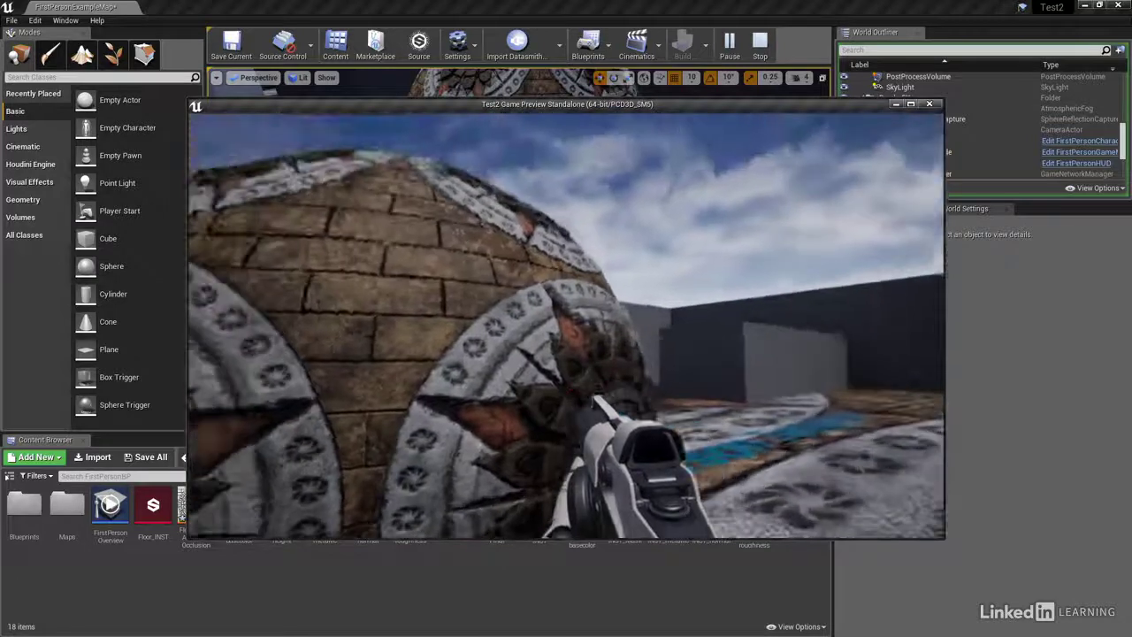
{"action": "key", "text": "d"}
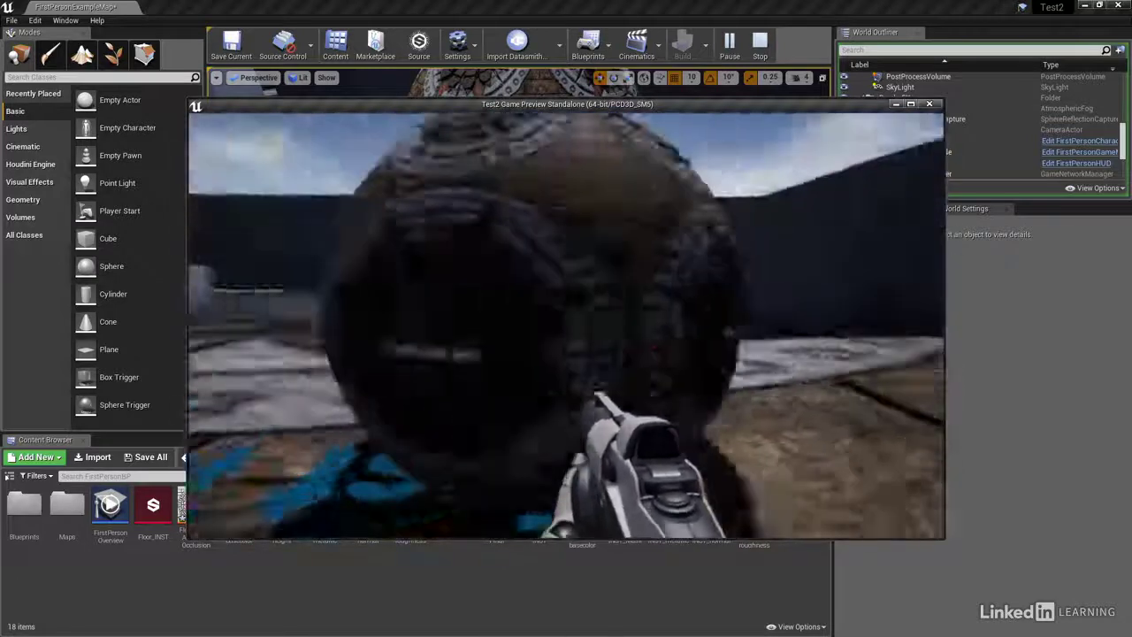
{"action": "key", "text": "d"}
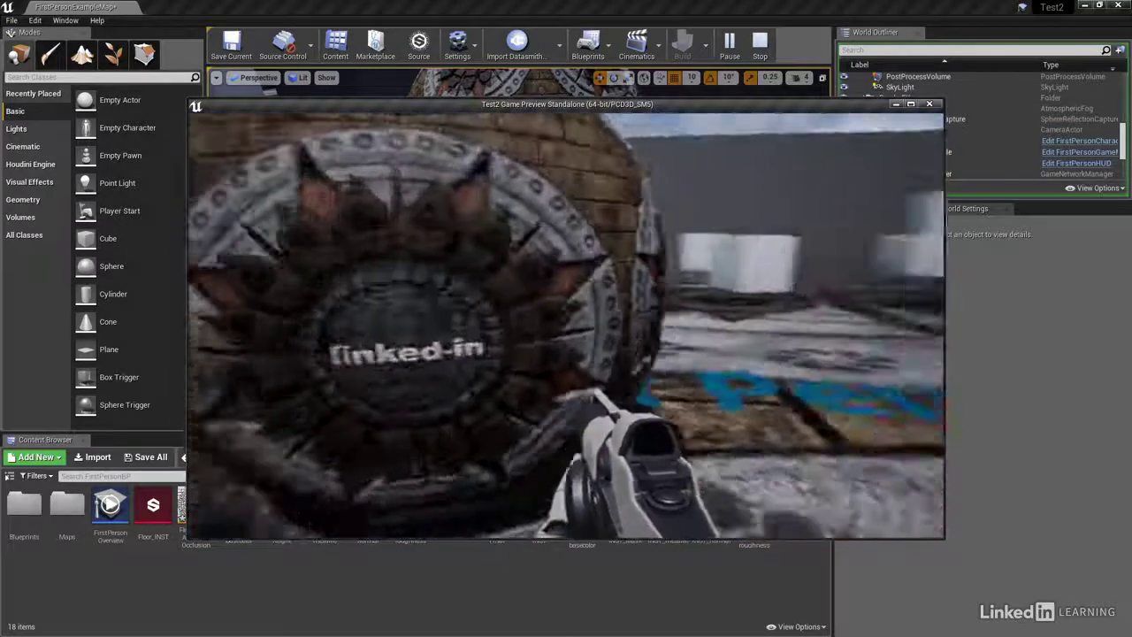
{"action": "key", "text": "a"}
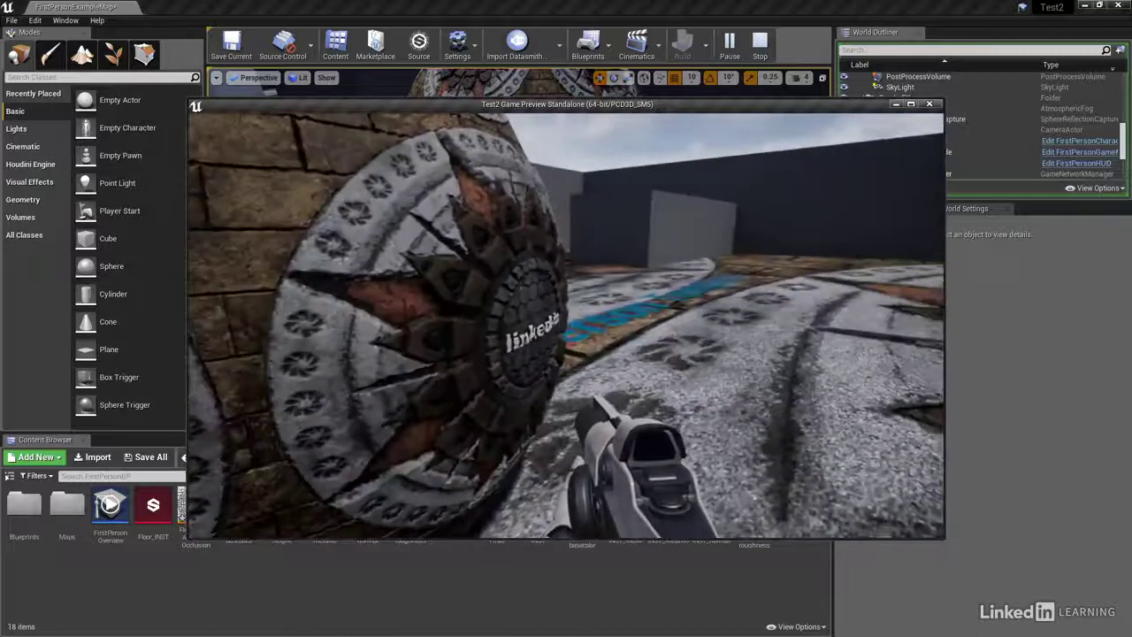
{"action": "key", "text": "w"}
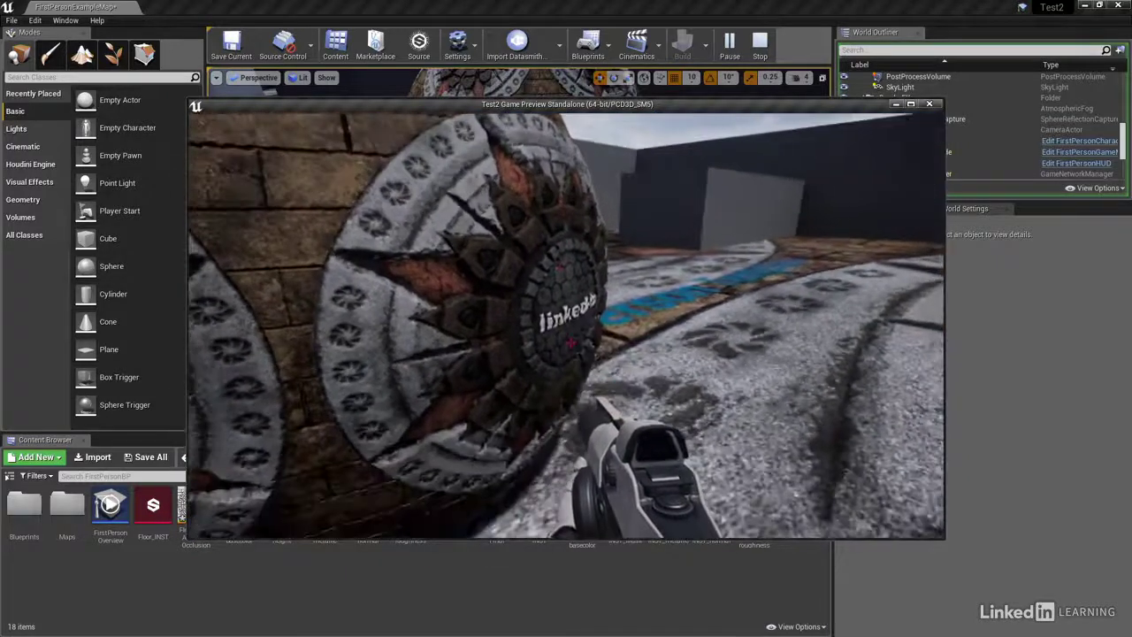
{"action": "key", "text": "Escape"}
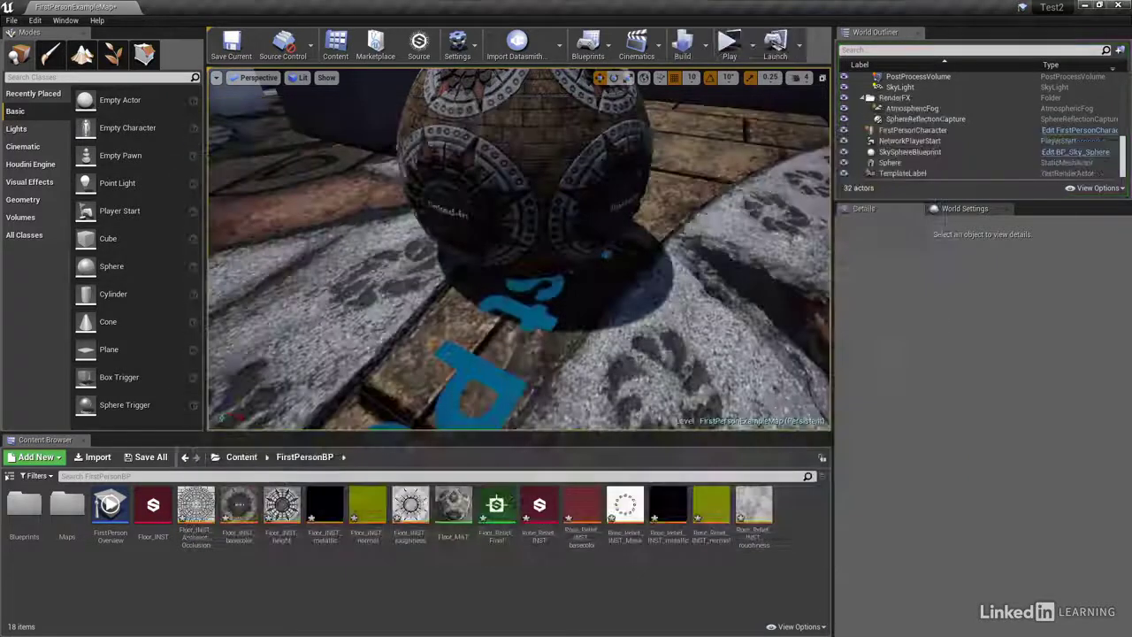